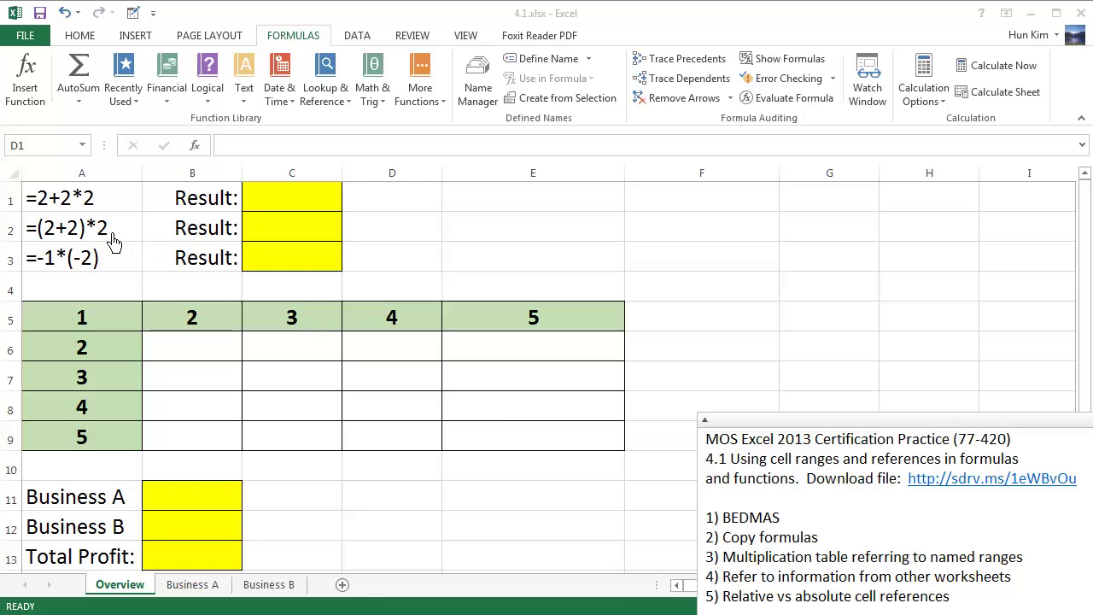
# Step: Enter =2+2*2 in C1 so it shows 6, then fill it down to C3
pyautogui.click(96, 208)
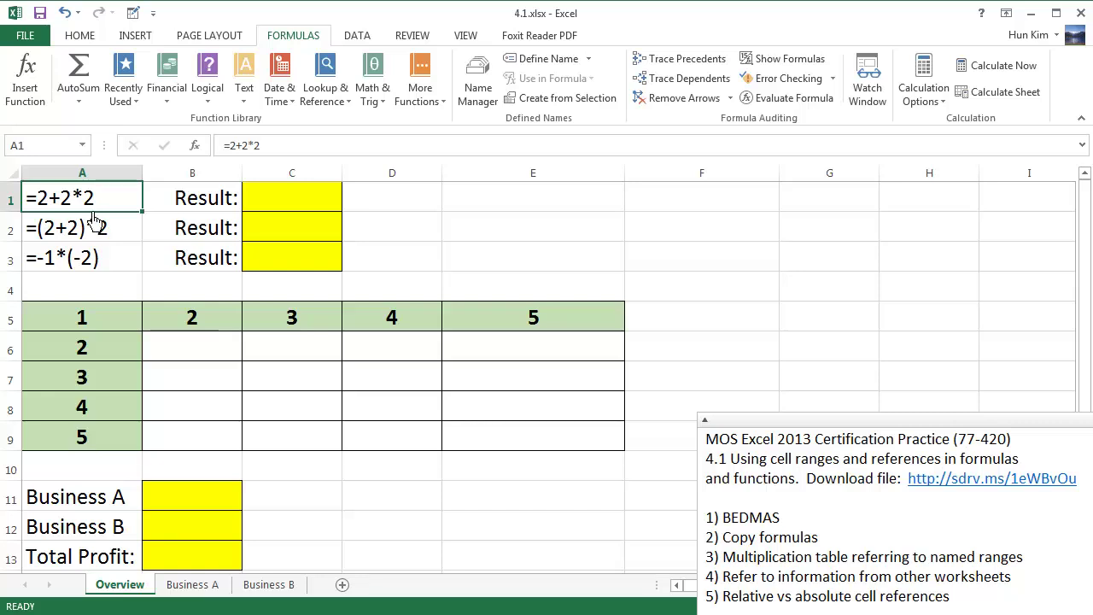
pyautogui.click(299, 207)
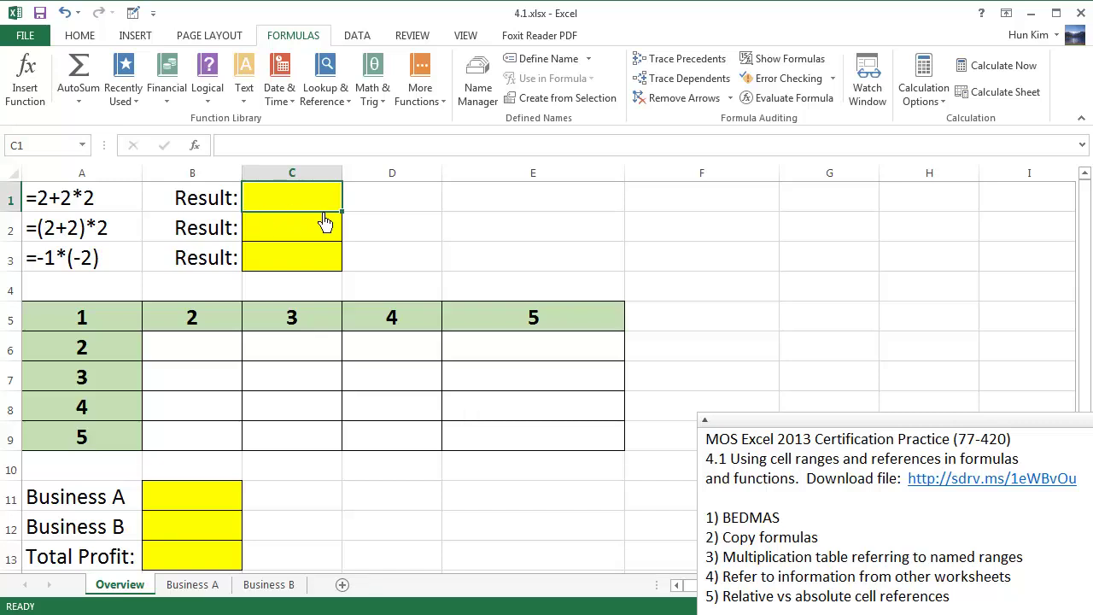
pyautogui.write('=')
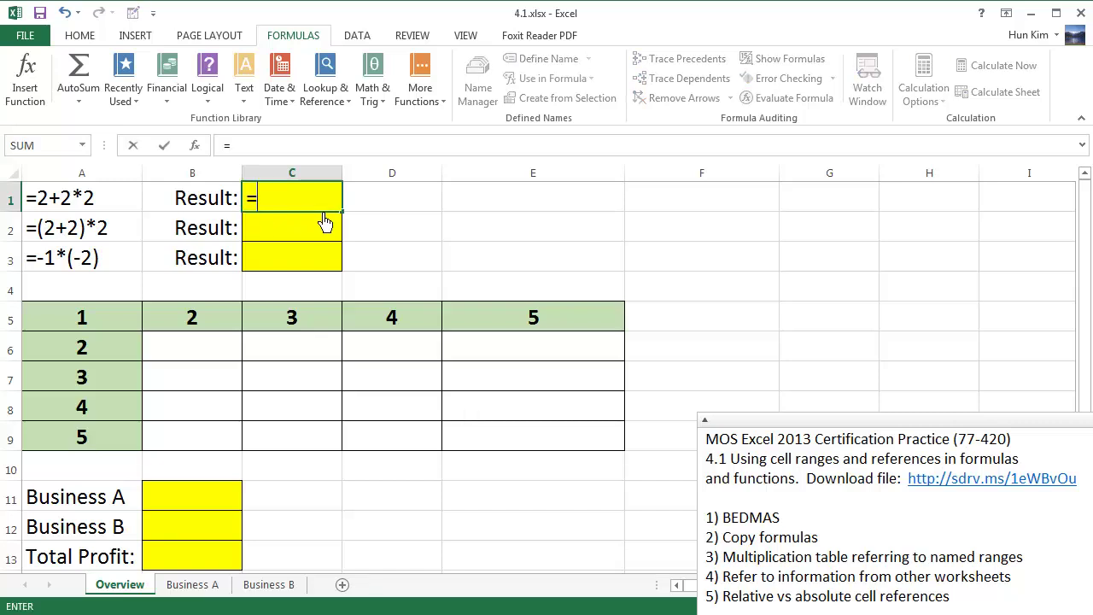
pyautogui.write('2+2*2')
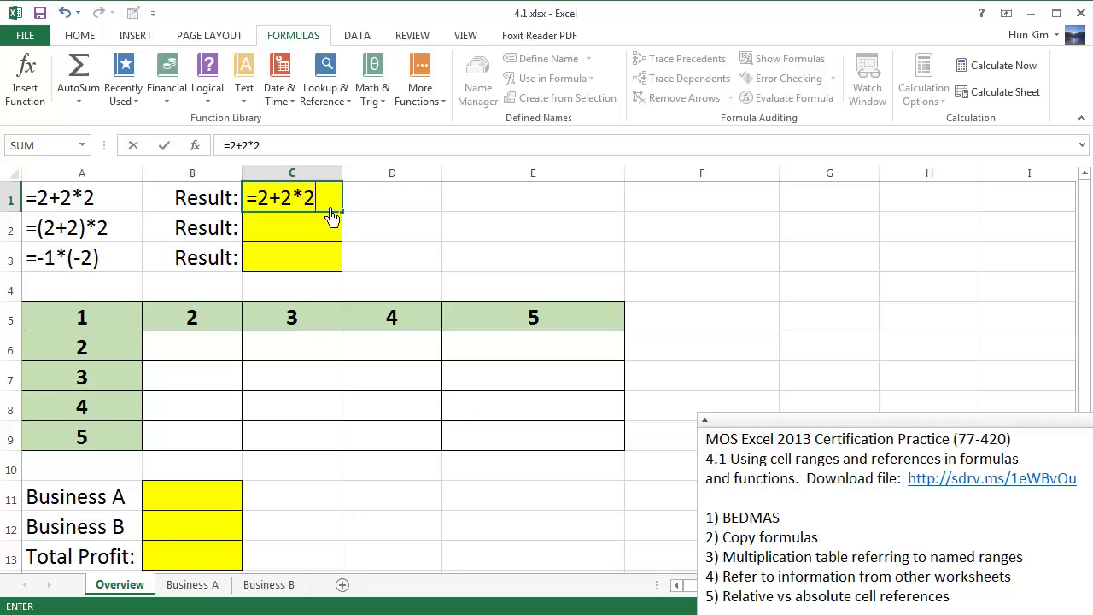
pyautogui.hotkey('ctrl', 'Return')
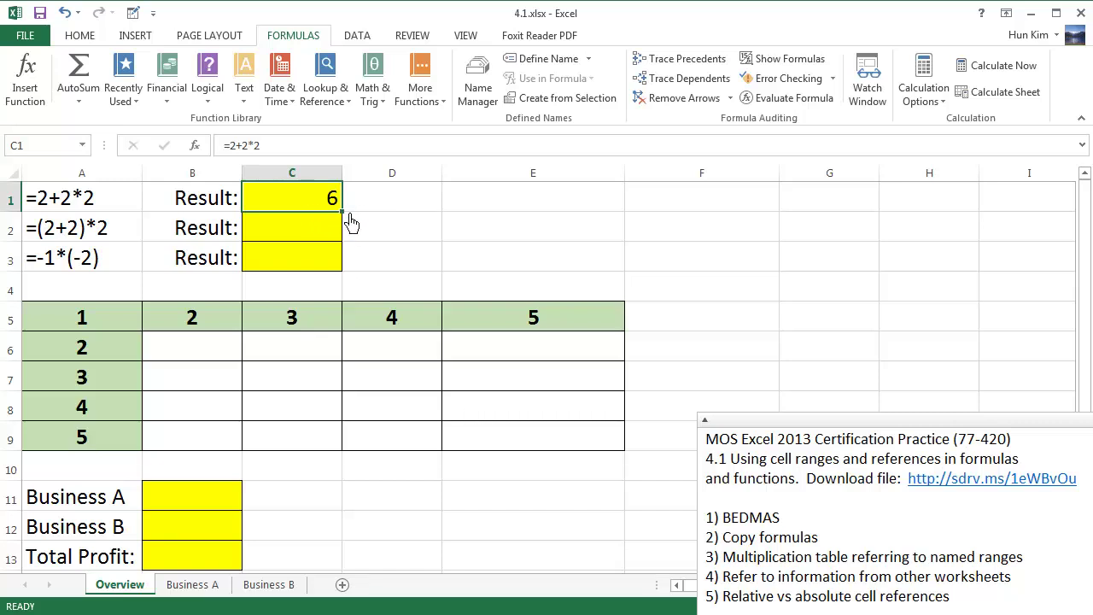
pyautogui.moveTo(350, 215); pyautogui.dragTo(350, 282)
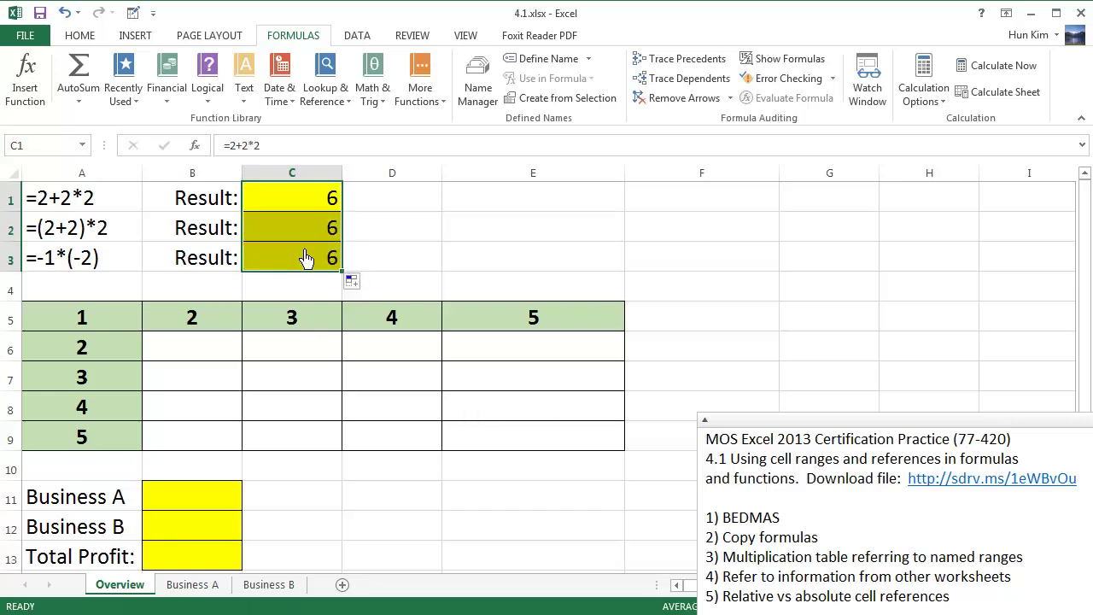
# Step: Undo the fill and paste only C1's formula into C2:C3
pyautogui.hotkey('ctrl', 'z')
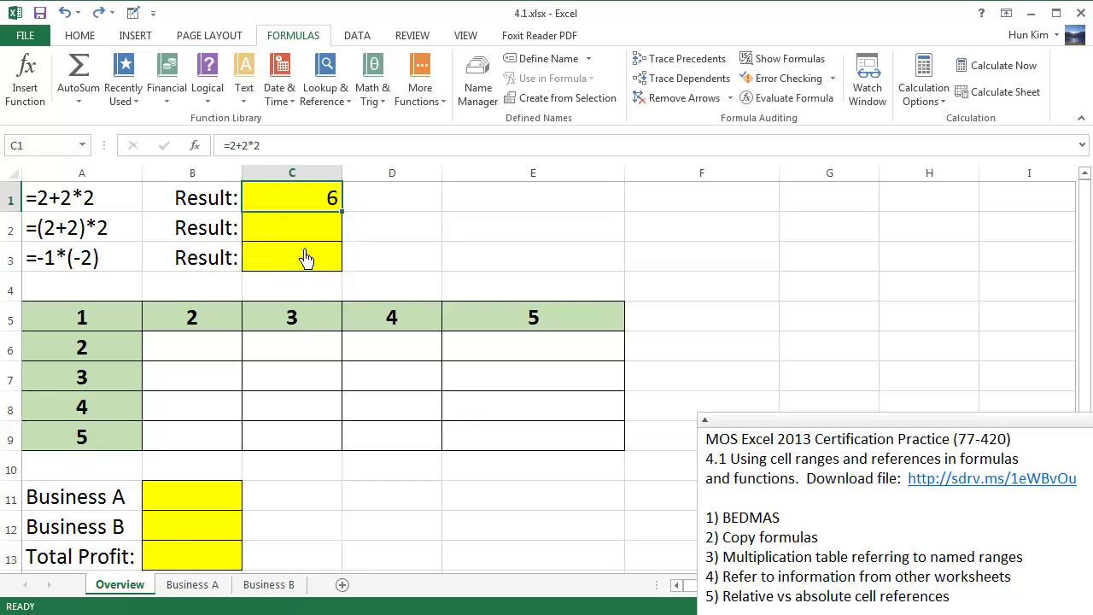
pyautogui.hotkey('ctrl', 'c')
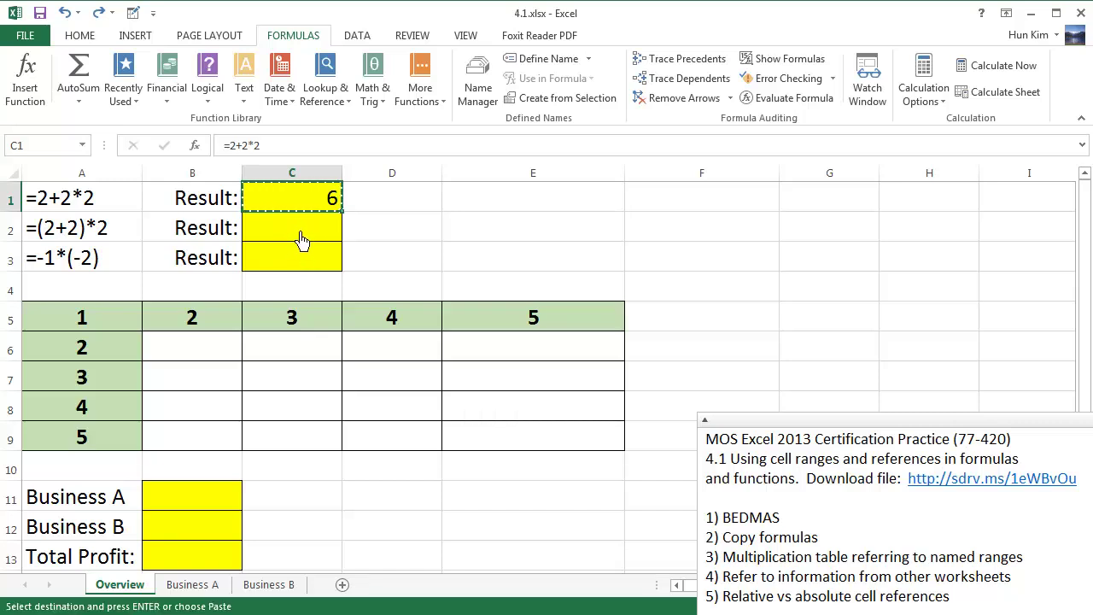
pyautogui.moveTo(304, 236); pyautogui.dragTo(303, 262)
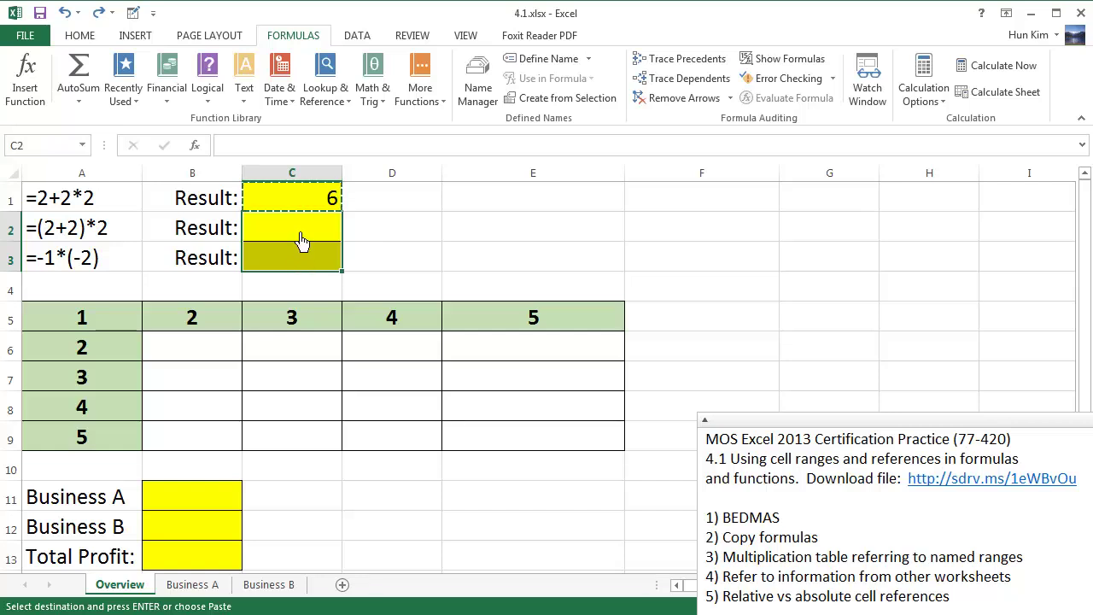
pyautogui.rightClick(302, 241)
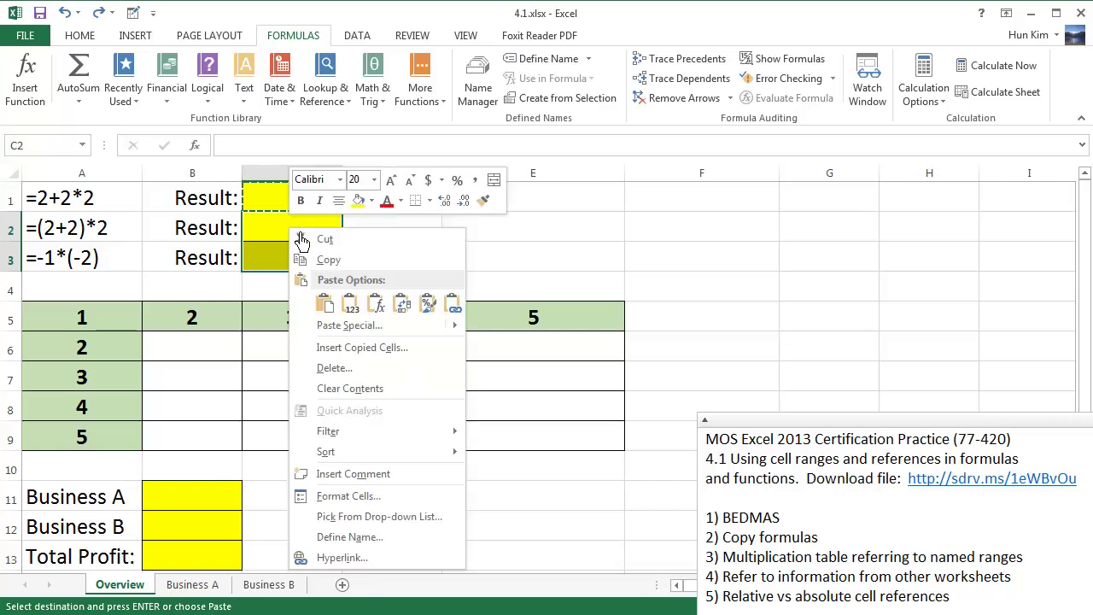
pyautogui.click(385, 305)
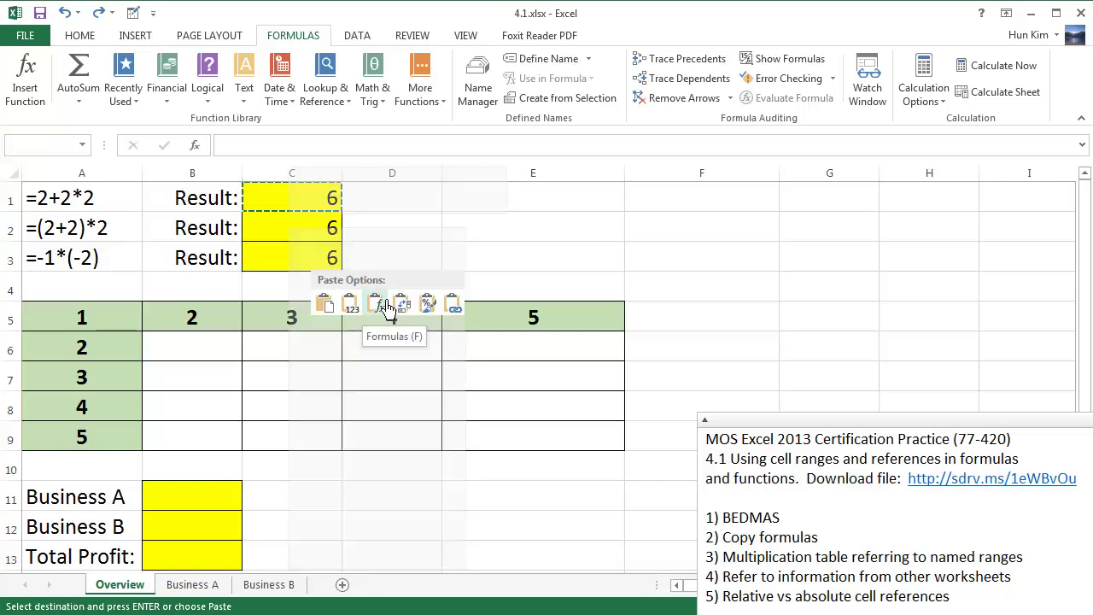
pyautogui.click(324, 263)
# Step: Change C2's formula to =(2+2)*2 so it shows 8
pyautogui.click(324, 241)
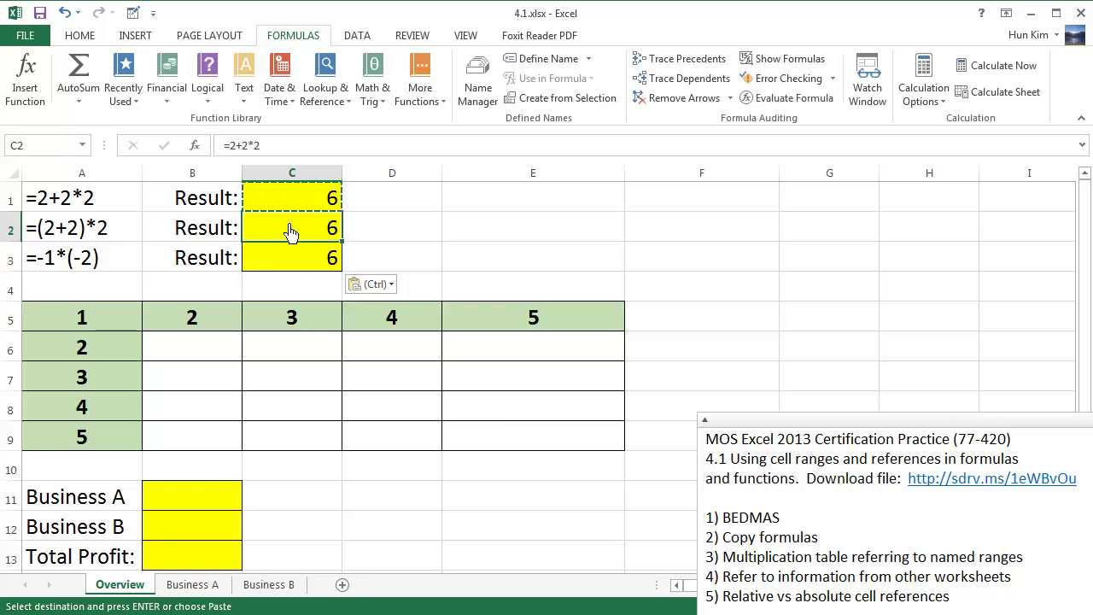
pyautogui.click(241, 152)
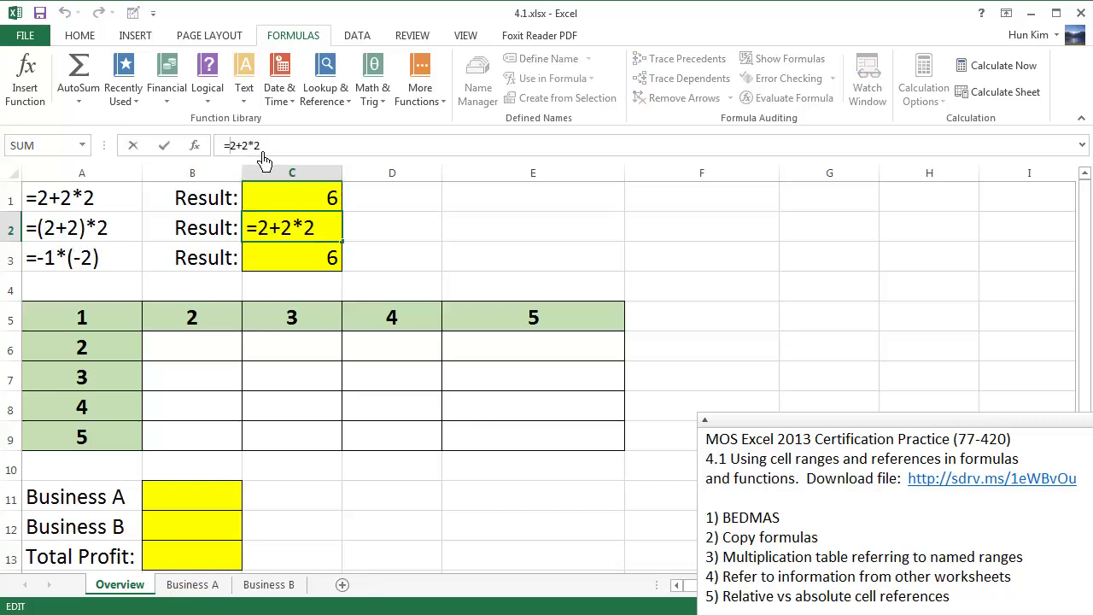
pyautogui.write('(')
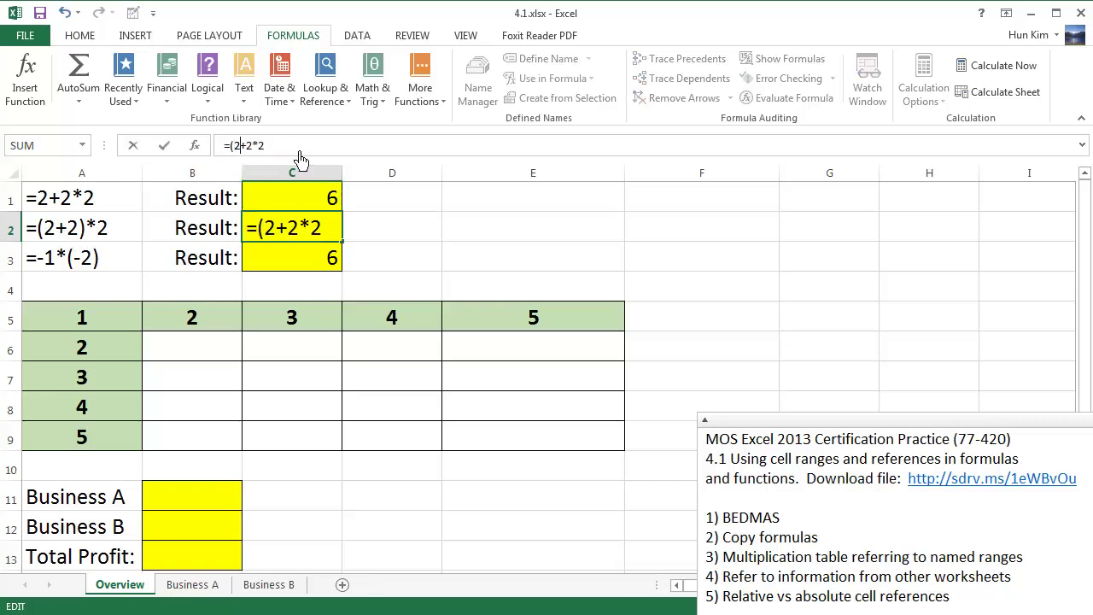
pyautogui.press('Right')
pyautogui.press('Right')
pyautogui.press('Right')
pyautogui.write(')')
pyautogui.press('Return')
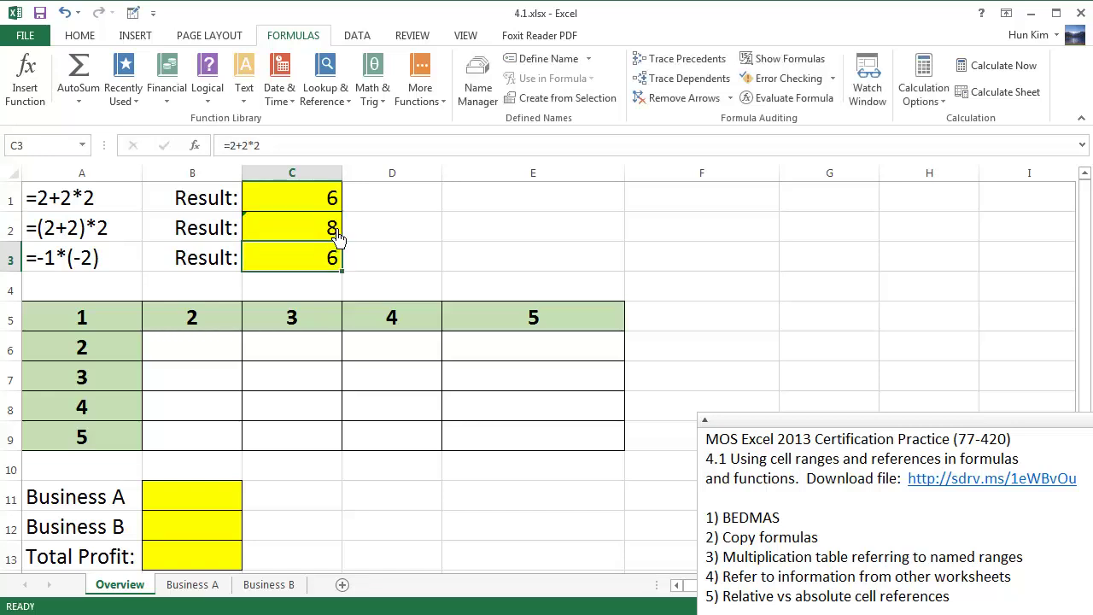
pyautogui.click(342, 236)
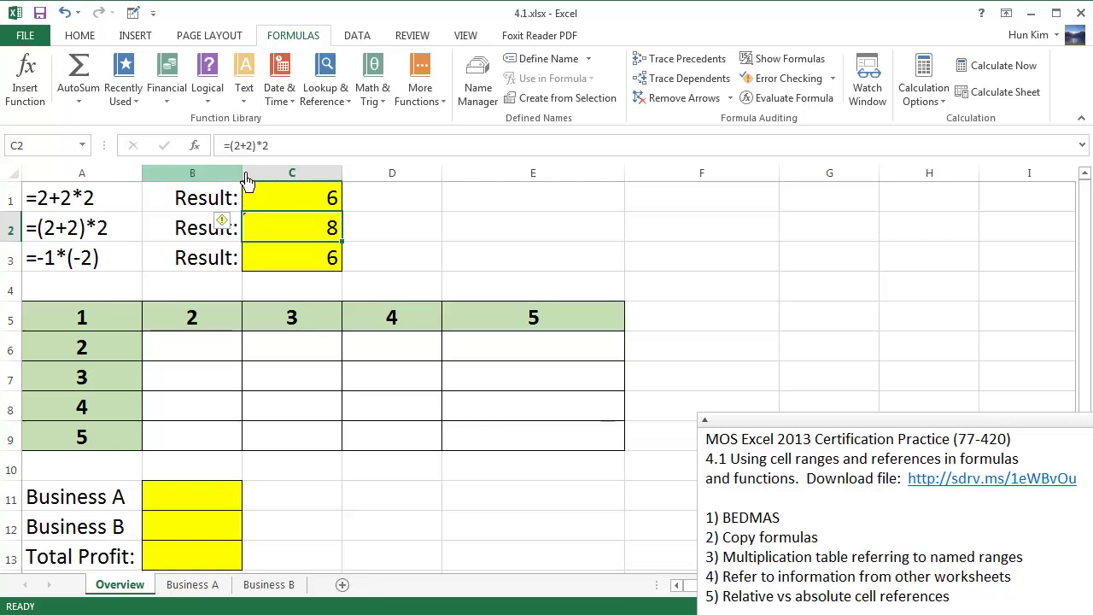
# Step: Enter =-1*(-2) in C3, fixing typos along the way, so it shows 2
pyautogui.click(304, 271)
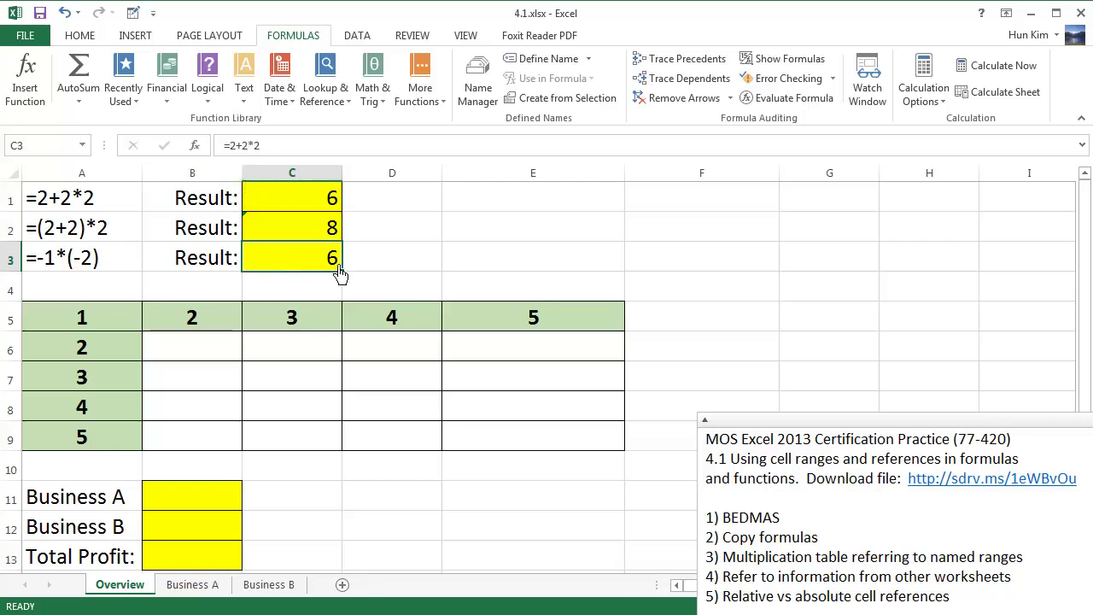
pyautogui.write('=')
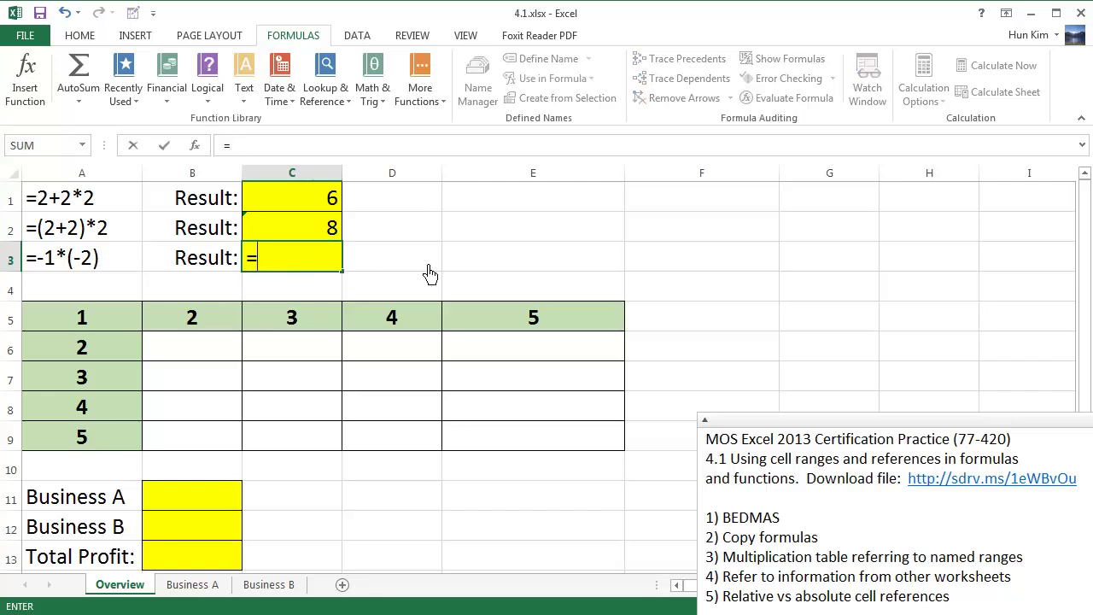
pyautogui.write('-1*(')
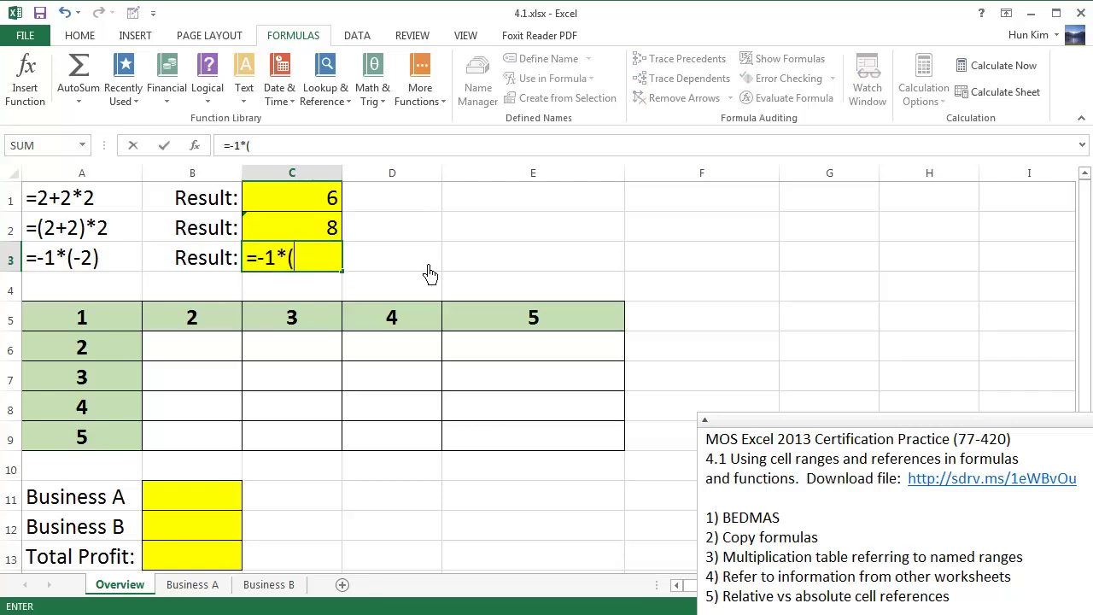
pyautogui.write('-2')
pyautogui.press('BackSpace')
pyautogui.press('BackSpace')
pyautogui.press('BackSpace')
pyautogui.write('-2)')
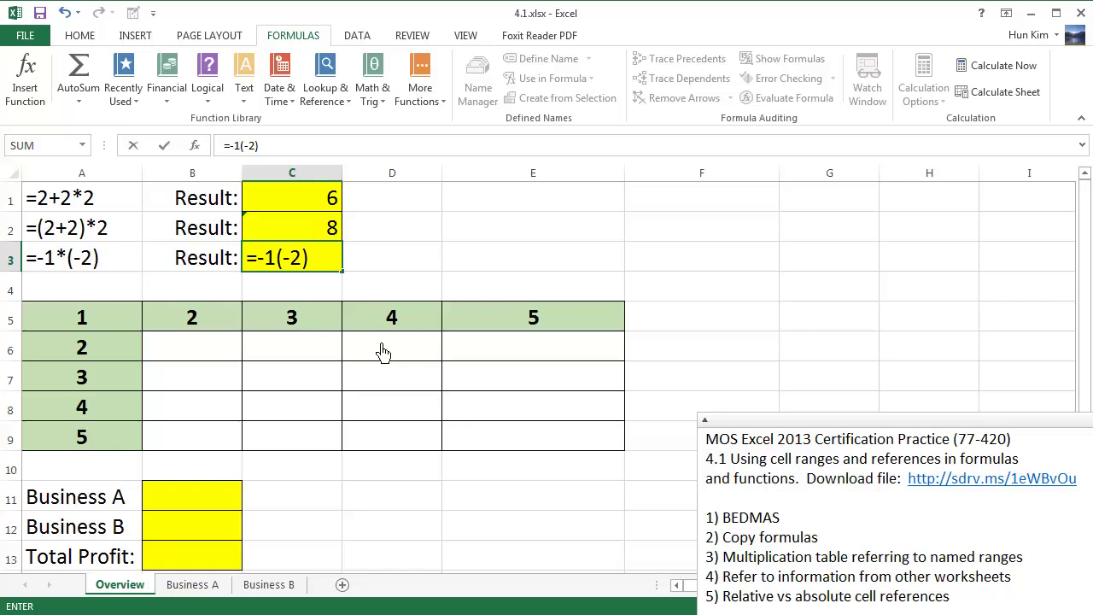
pyautogui.press('BackSpace')
pyautogui.press('BackSpace')
pyautogui.press('BackSpace')
pyautogui.write('(')
pyautogui.write('-2)')
pyautogui.hotkey('ctrl', 'Return')
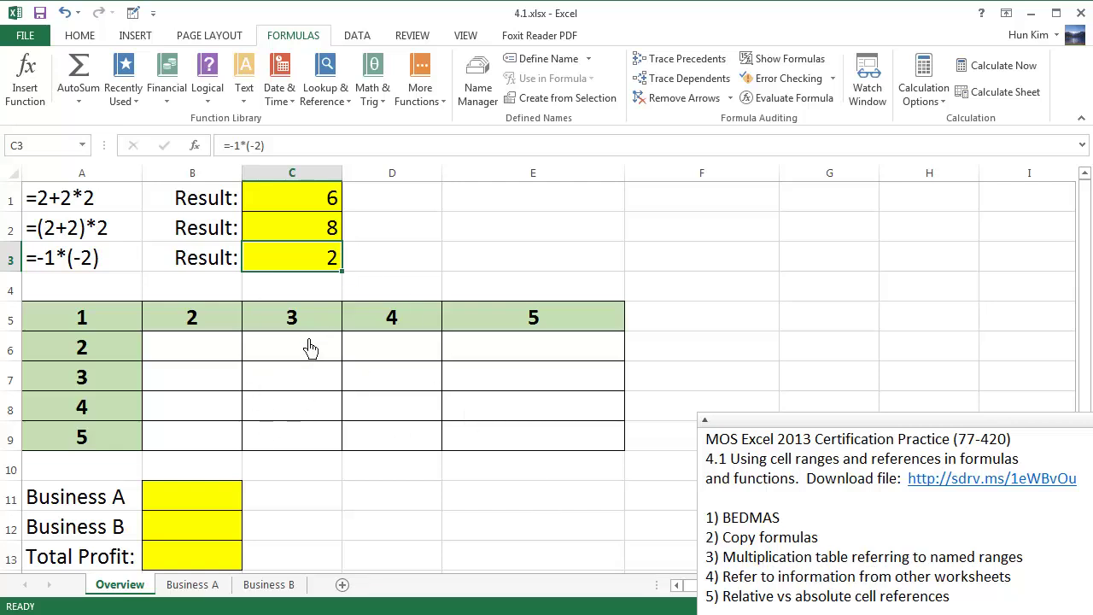
# Step: Name the table's header row A5:E5 myrow using the Name Box
pyautogui.click(97, 329)
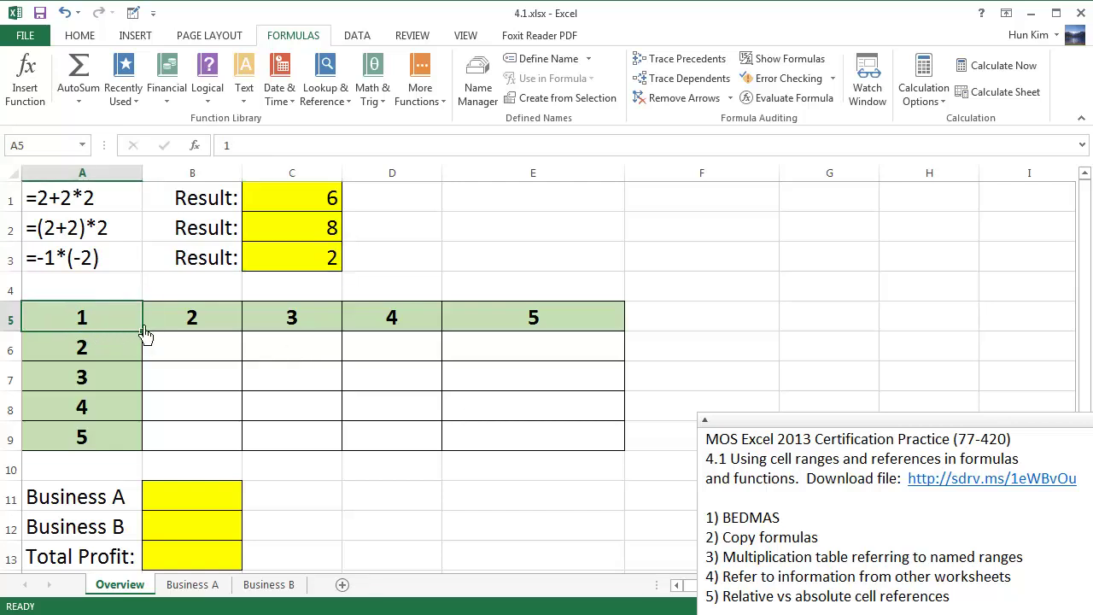
pyautogui.moveTo(163, 331); pyautogui.dragTo(533, 320)
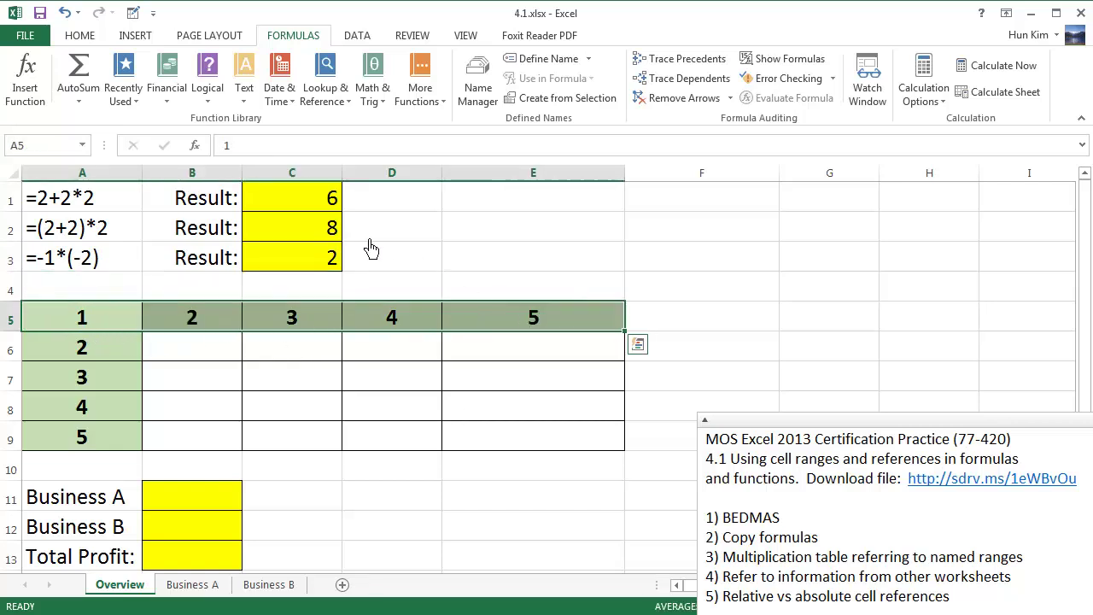
pyautogui.click(30, 150)
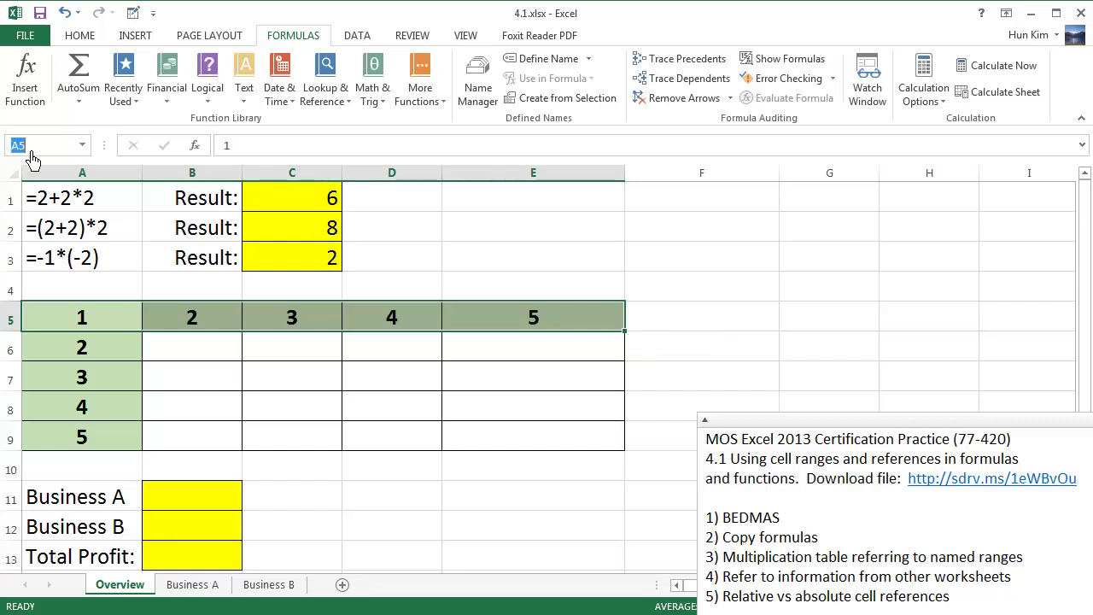
pyautogui.write('myrow')
pyautogui.press('Return')
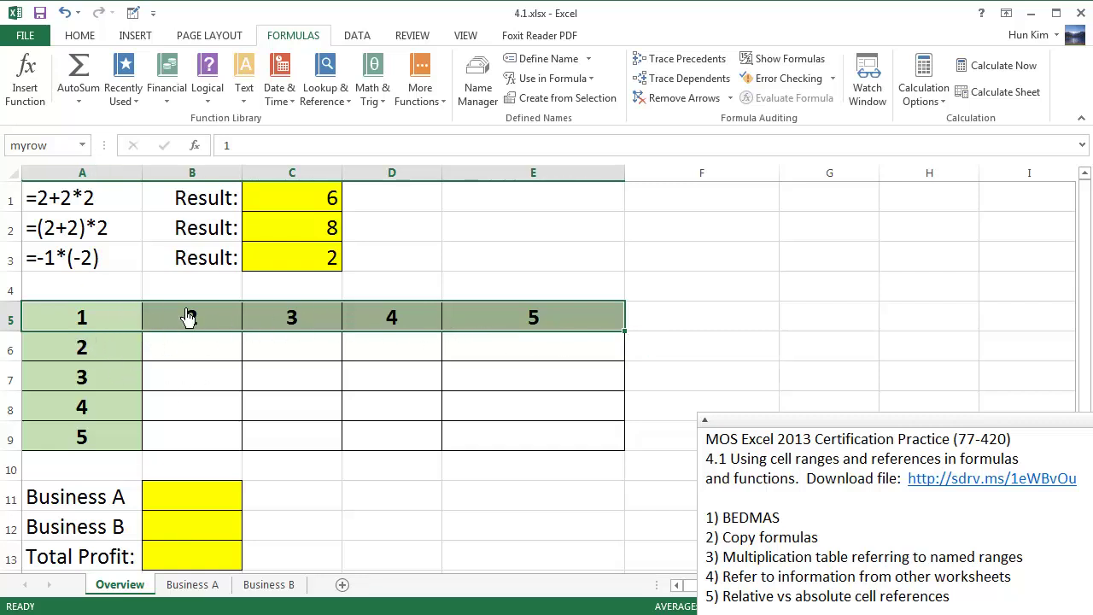
# Step: Name the first-column numbers A5:A9 mycol using the Name Box
pyautogui.click(90, 447)
pyautogui.moveTo(90, 453); pyautogui.dragTo(96, 317)
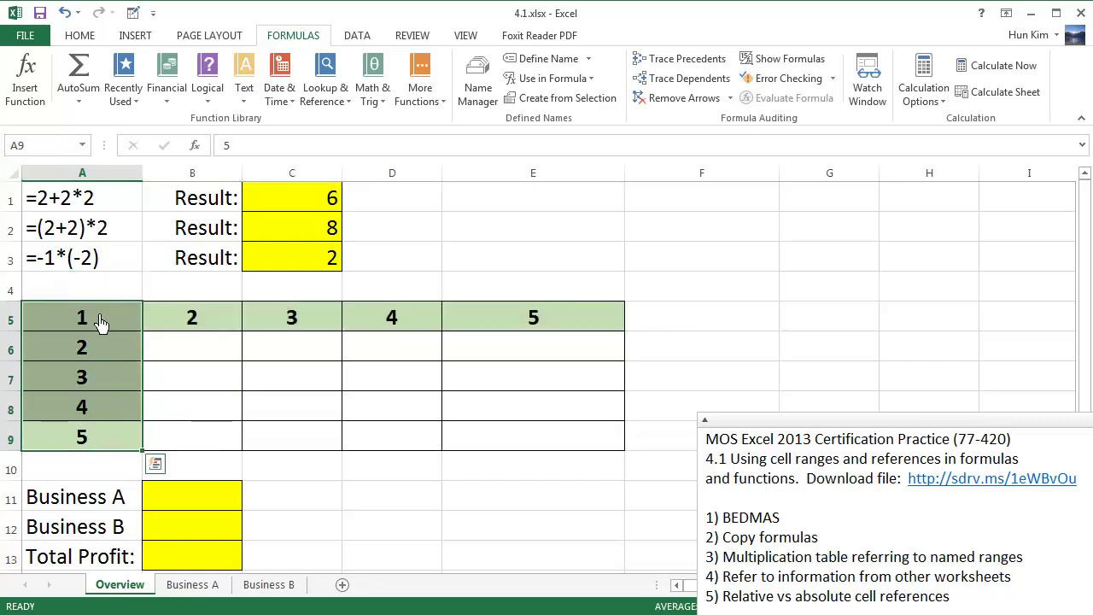
pyautogui.click(59, 147)
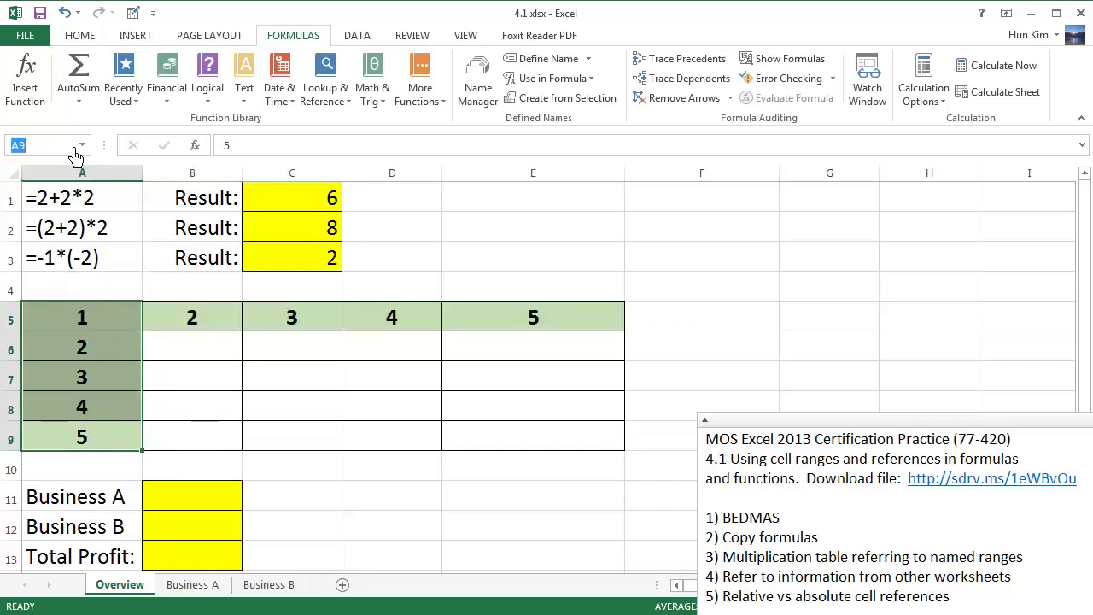
pyautogui.write('mycol')
pyautogui.press('Return')
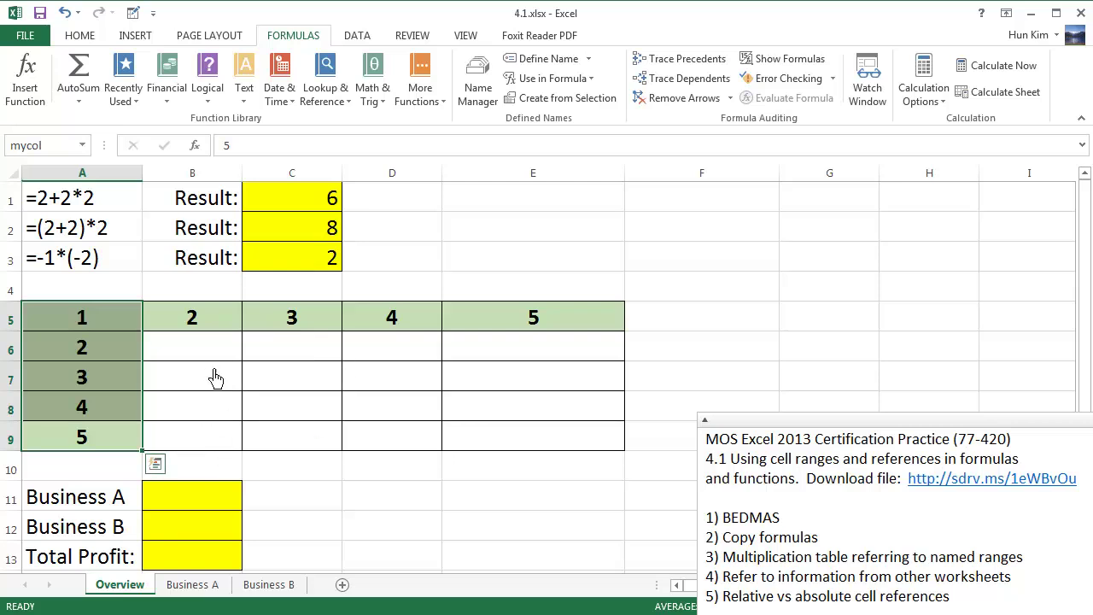
# Step: Enter =myrow*mycol in B6 with name autocomplete, so it shows 4
pyautogui.click(203, 357)
pyautogui.write('=')
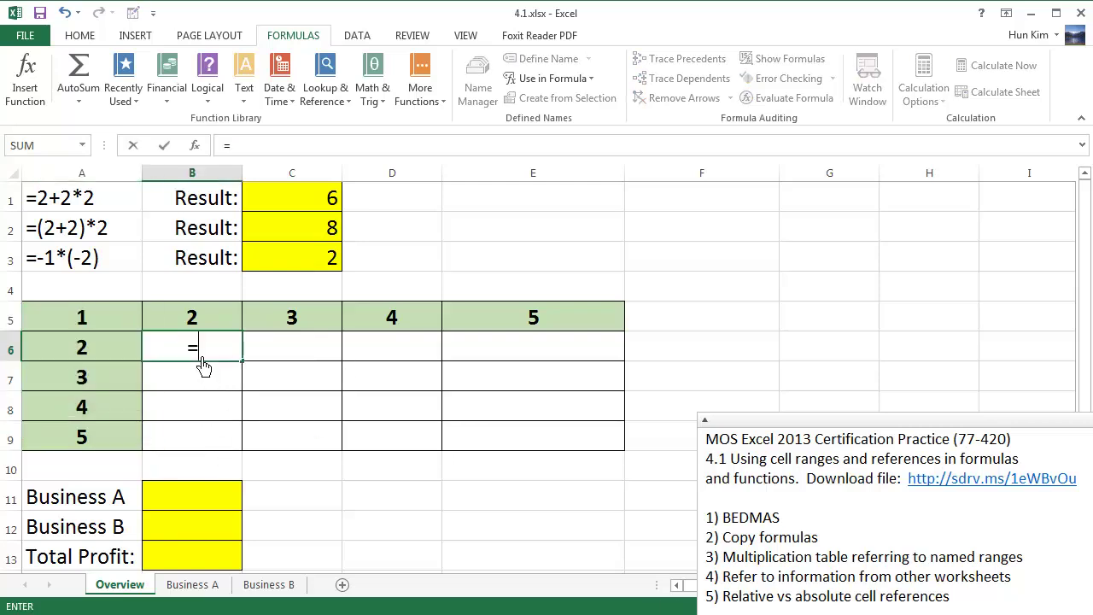
pyautogui.write('myrow')
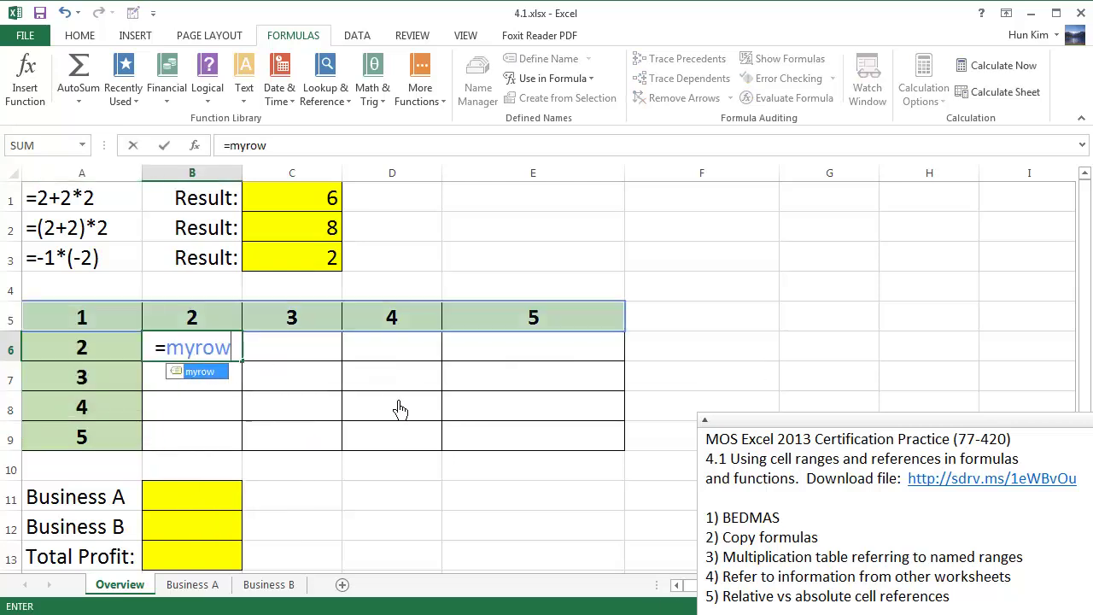
pyautogui.write('*mycol')
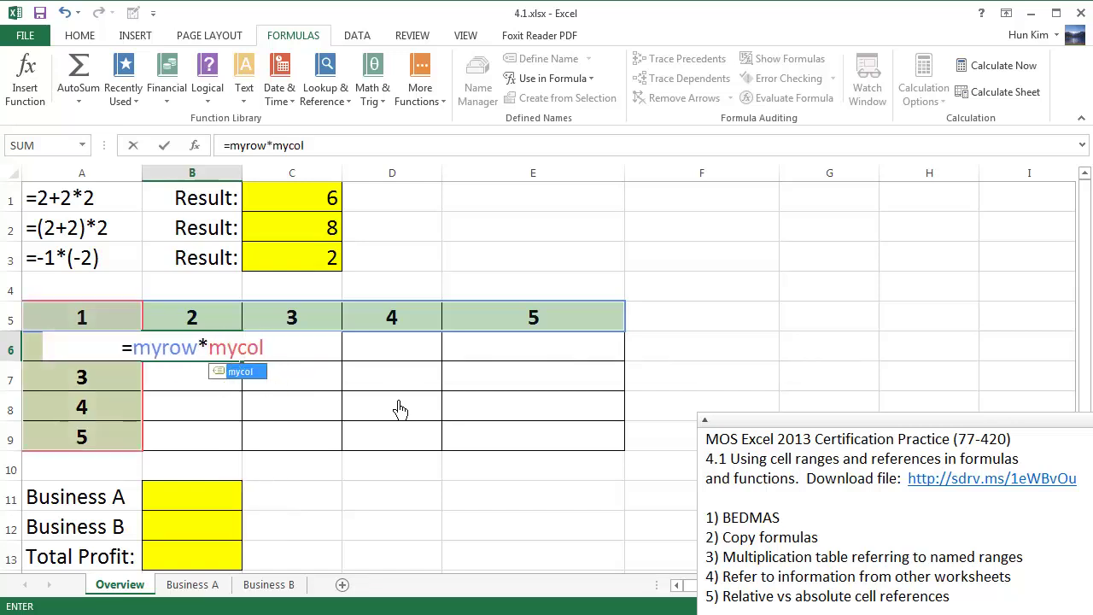
pyautogui.press('BackSpace')
pyautogui.press('BackSpace')
pyautogui.press('BackSpace')
pyautogui.press('BackSpace')
pyautogui.write('y')
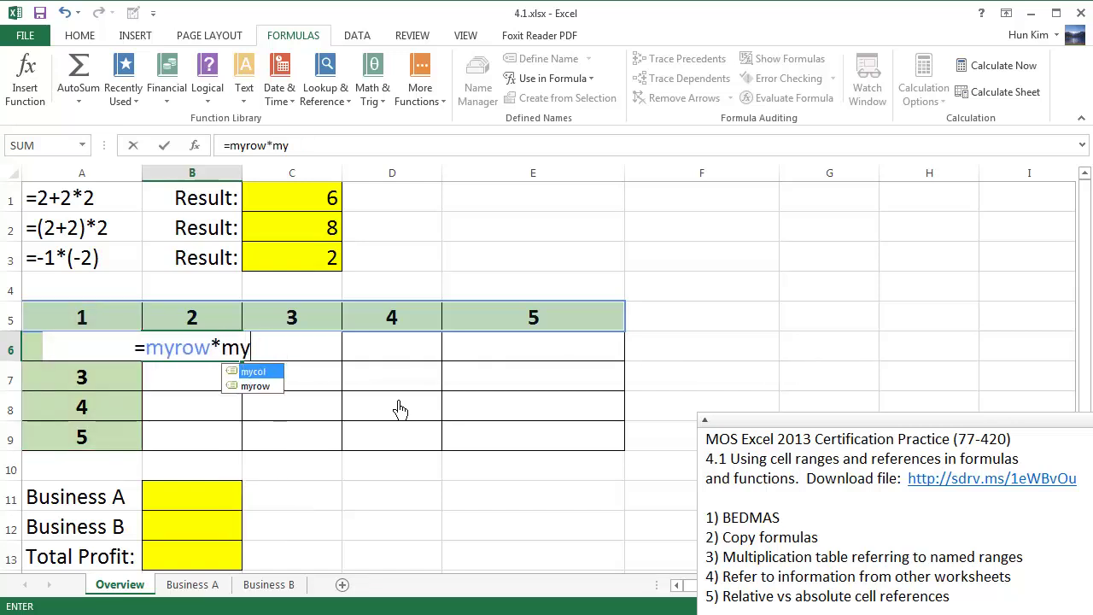
pyautogui.press('Down')
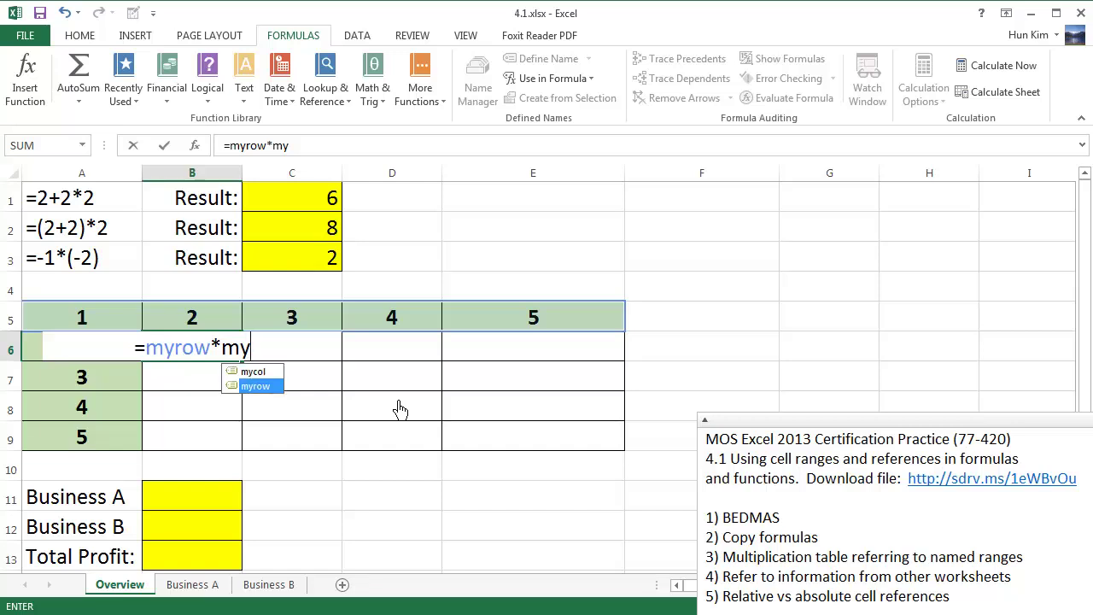
pyautogui.press('Up')
pyautogui.press('Down')
pyautogui.press('Up')
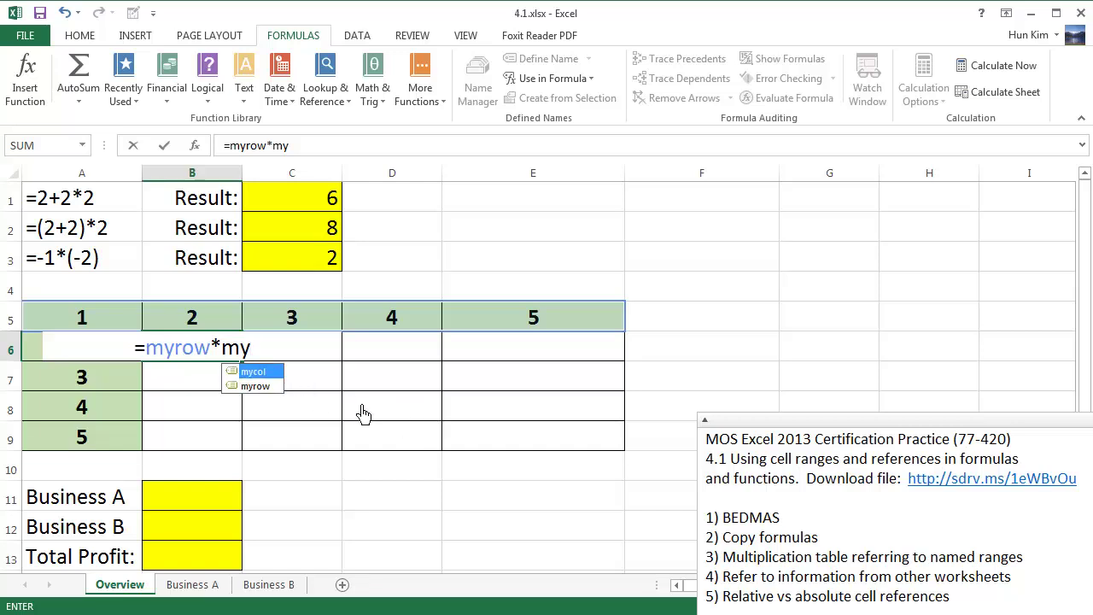
pyautogui.press('Tab')
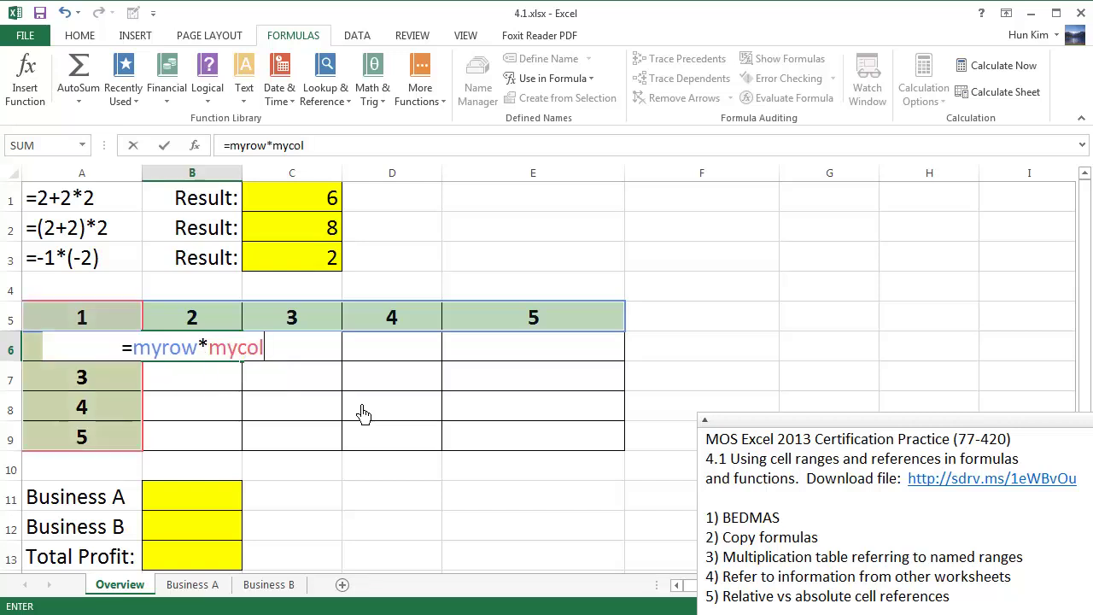
pyautogui.press('Return')
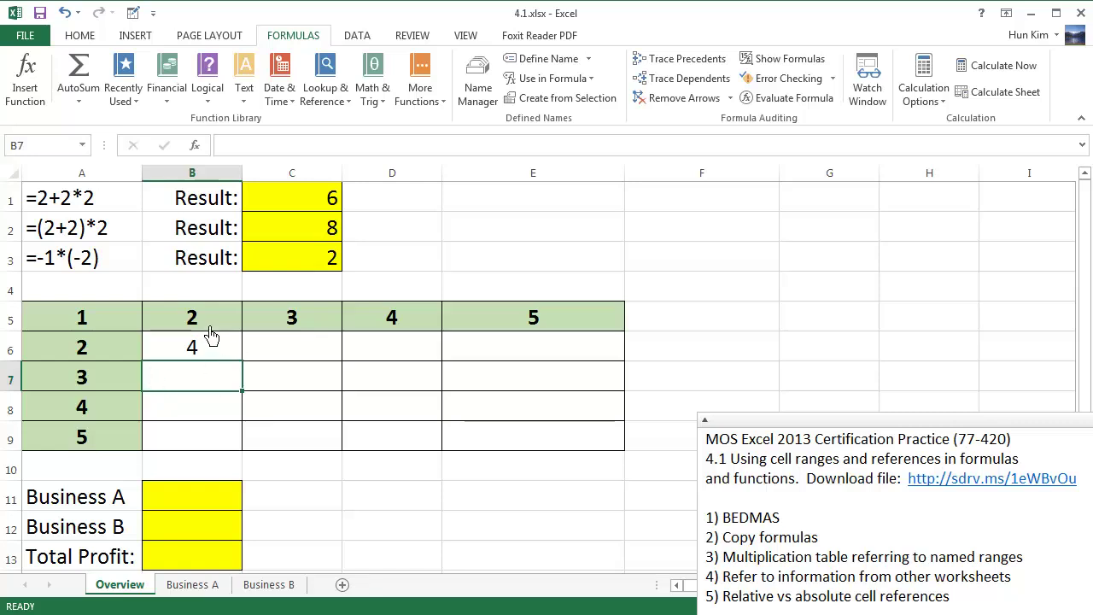
# Step: Fill B6's formula down to B9 and across to column E, then check the products
pyautogui.click(196, 358)
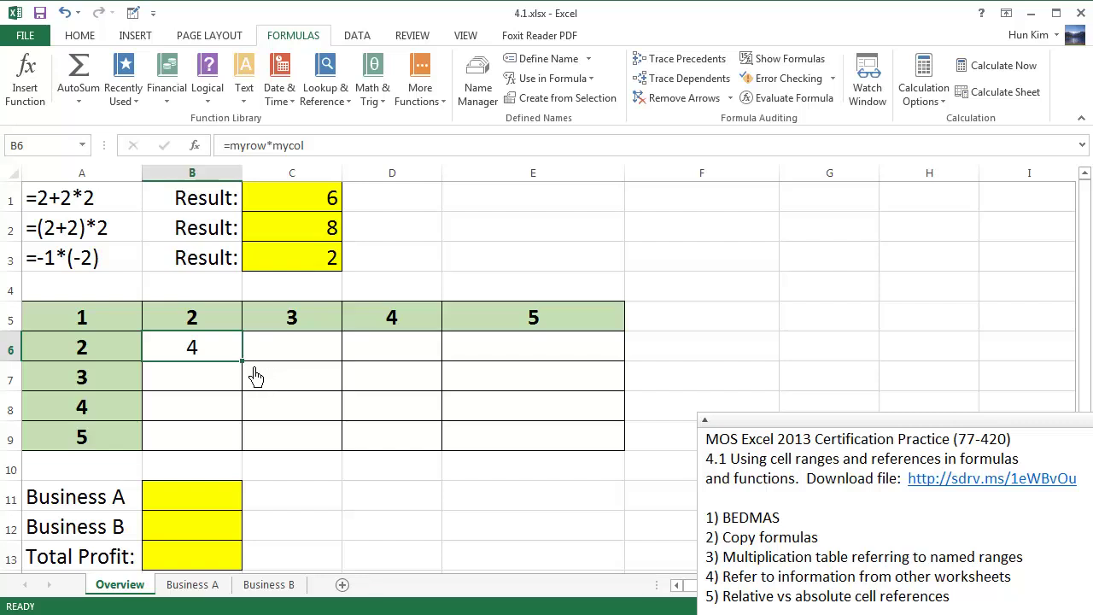
pyautogui.moveTo(256, 376); pyautogui.dragTo(250, 465)
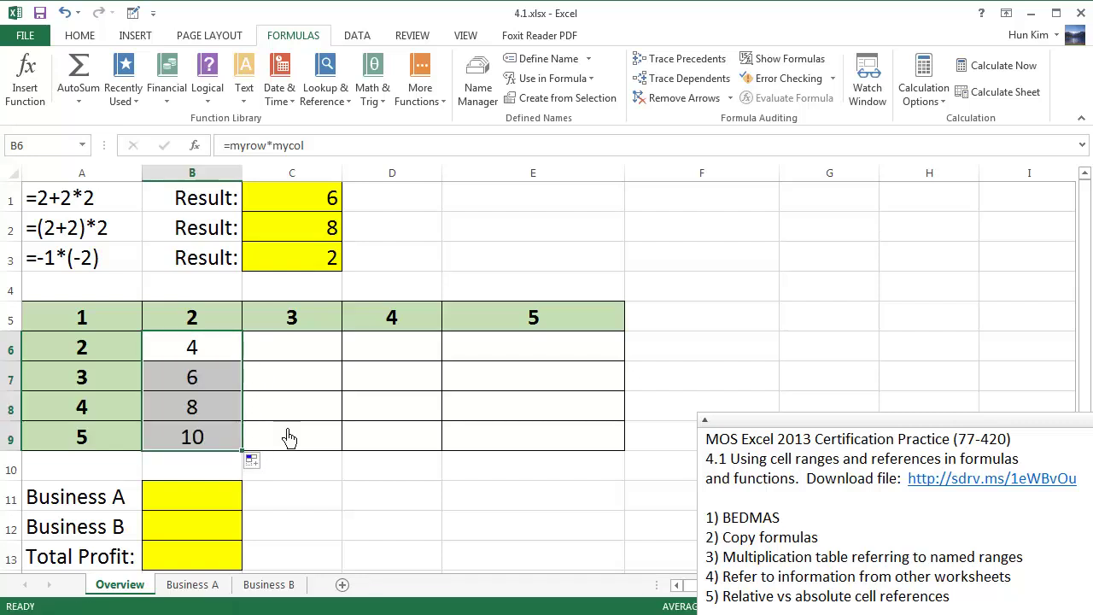
pyautogui.moveTo(243, 451); pyautogui.dragTo(562, 479)
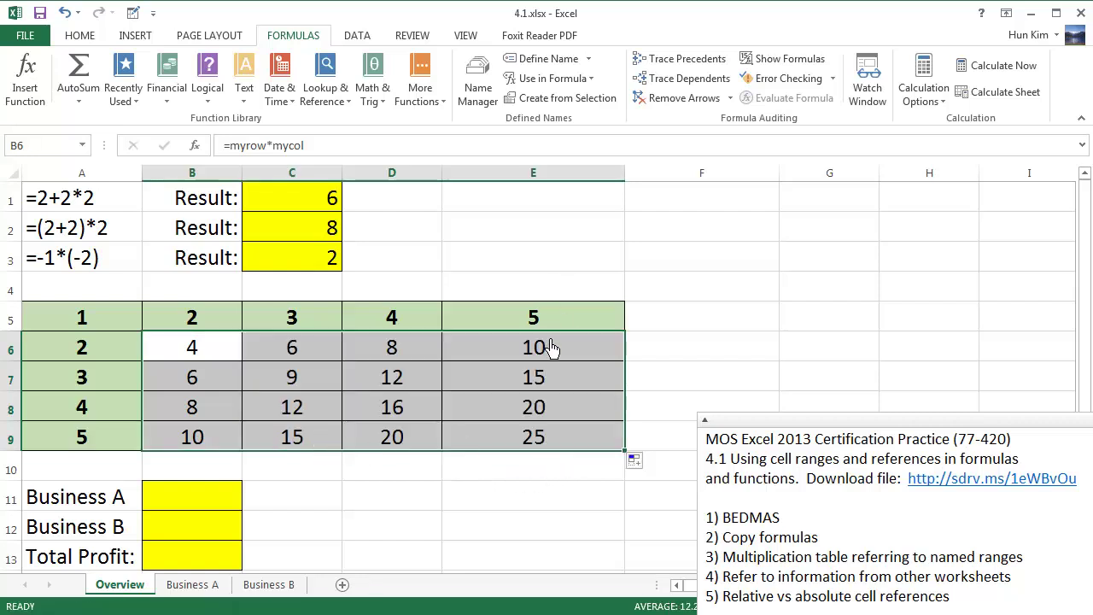
pyautogui.click(388, 414)
pyautogui.press('Up')
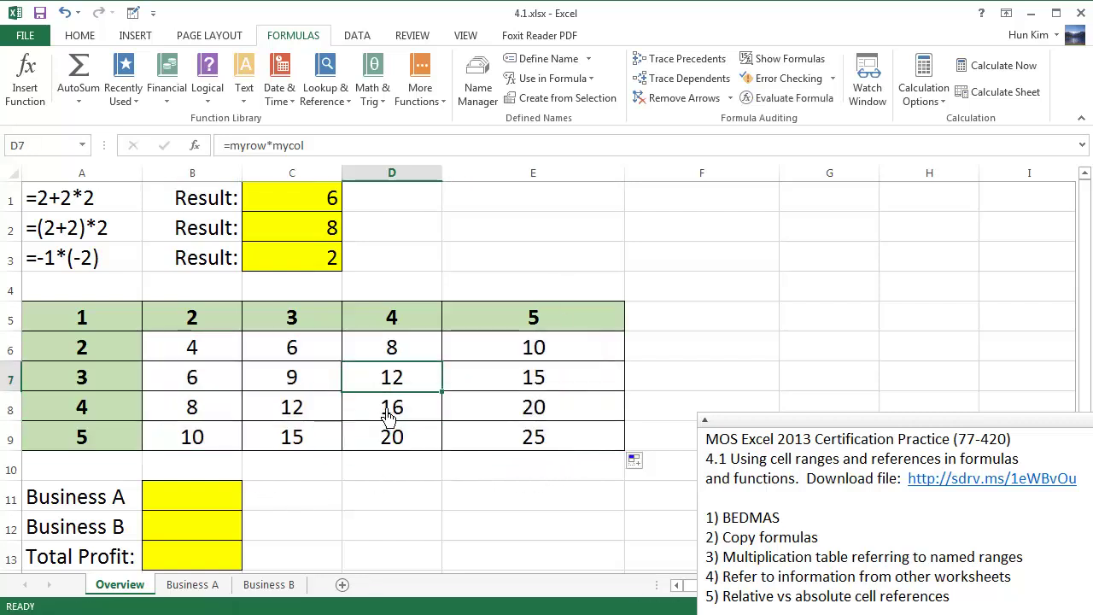
pyautogui.press('Left')
pyautogui.press('Up')
pyautogui.press('Right')
pyautogui.press('Right')
pyautogui.press('Down')
pyautogui.press('Left')
pyautogui.press('Down')
pyautogui.press('Down')
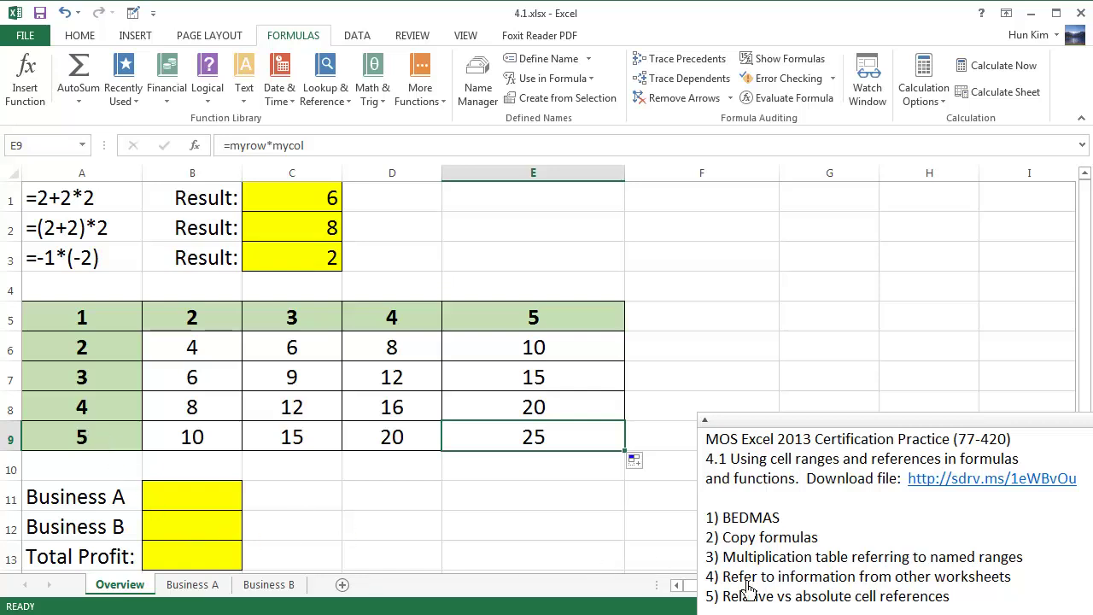
# Step: Look over the Overview sheet's business profit and Total Profit cells
pyautogui.click(183, 507)
pyautogui.click(281, 508)
pyautogui.press('Down')
pyautogui.press('Down')
pyautogui.press('Down')
pyautogui.press('Down')
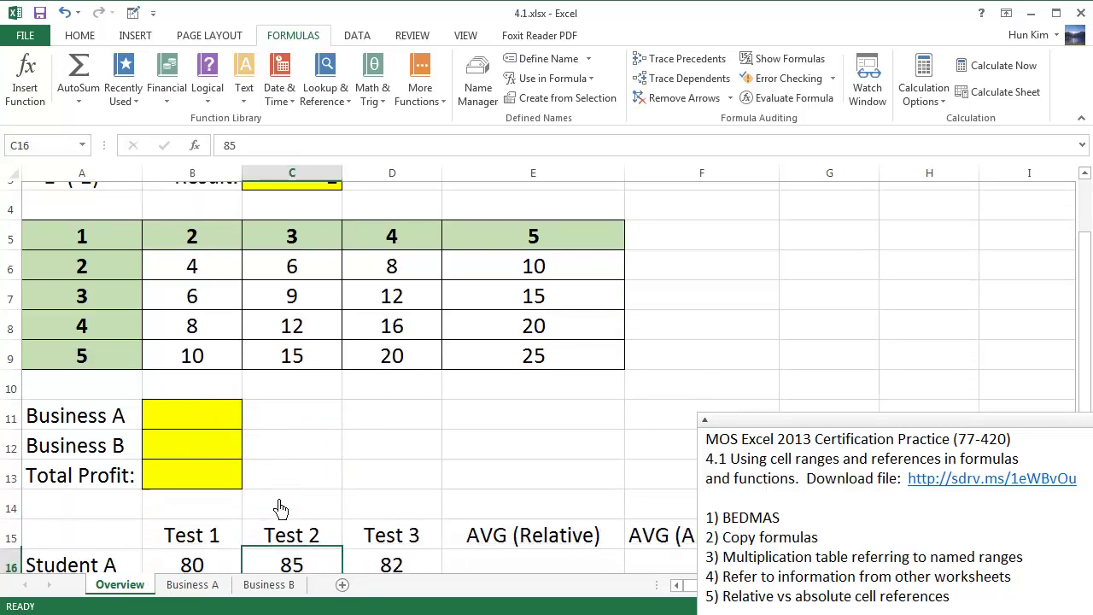
pyautogui.click(280, 504)
pyautogui.press('Up')
pyautogui.press('Left')
pyautogui.press('Left')
pyautogui.press('Up')
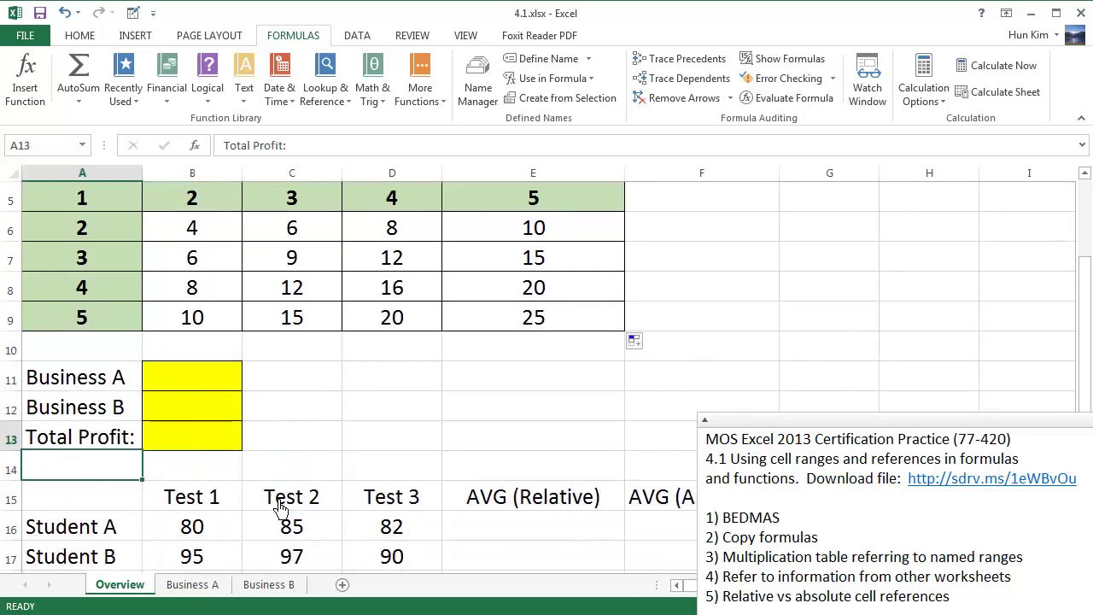
pyautogui.press('Up')
pyautogui.press('Up')
pyautogui.press('Right')
pyautogui.press('Down')
pyautogui.press('Down')
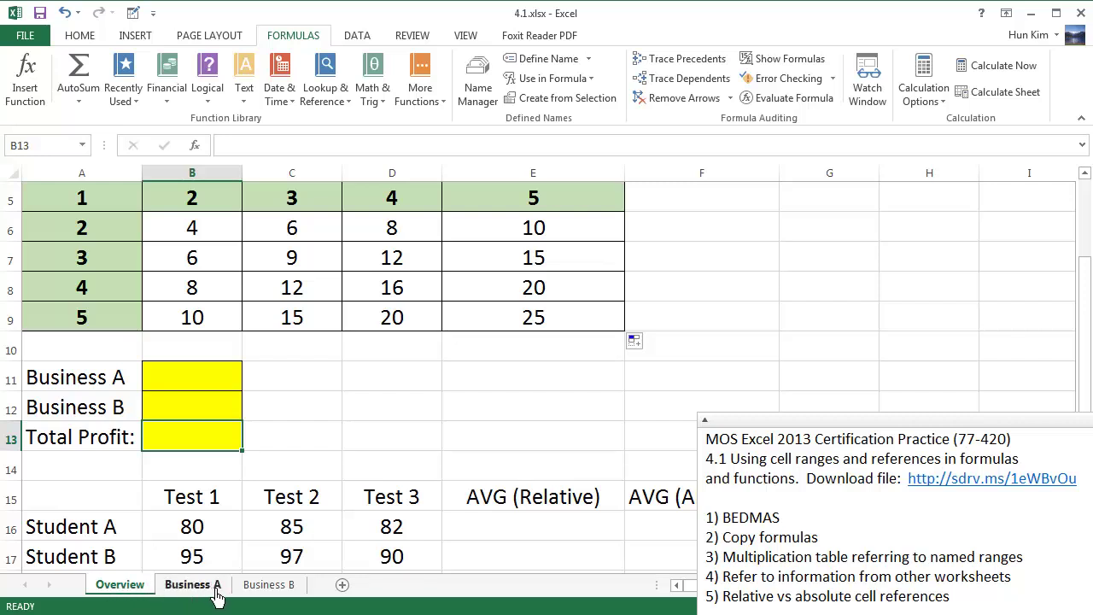
# Step: On the Business A sheet, change January profit in B2 to 2,200
pyautogui.click(216, 589)
pyautogui.click(280, 589)
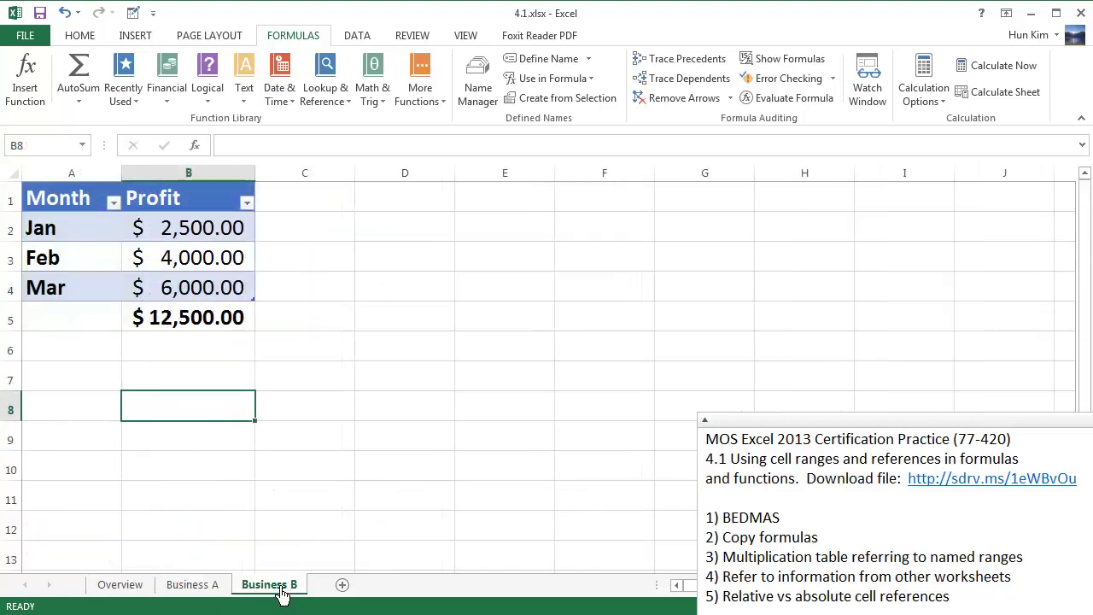
pyautogui.click(211, 589)
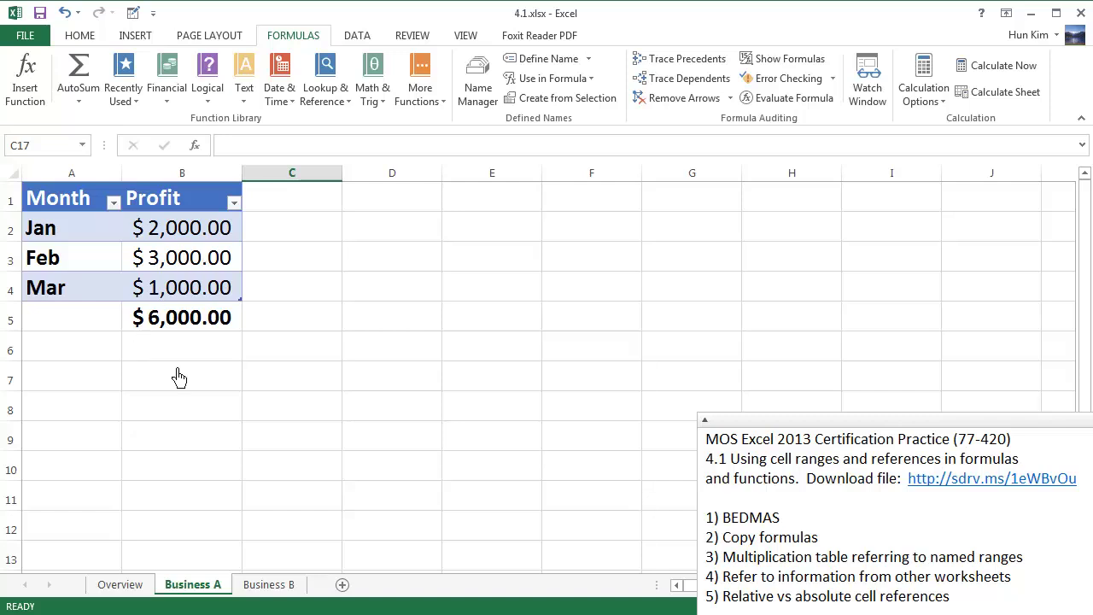
pyautogui.click(198, 235)
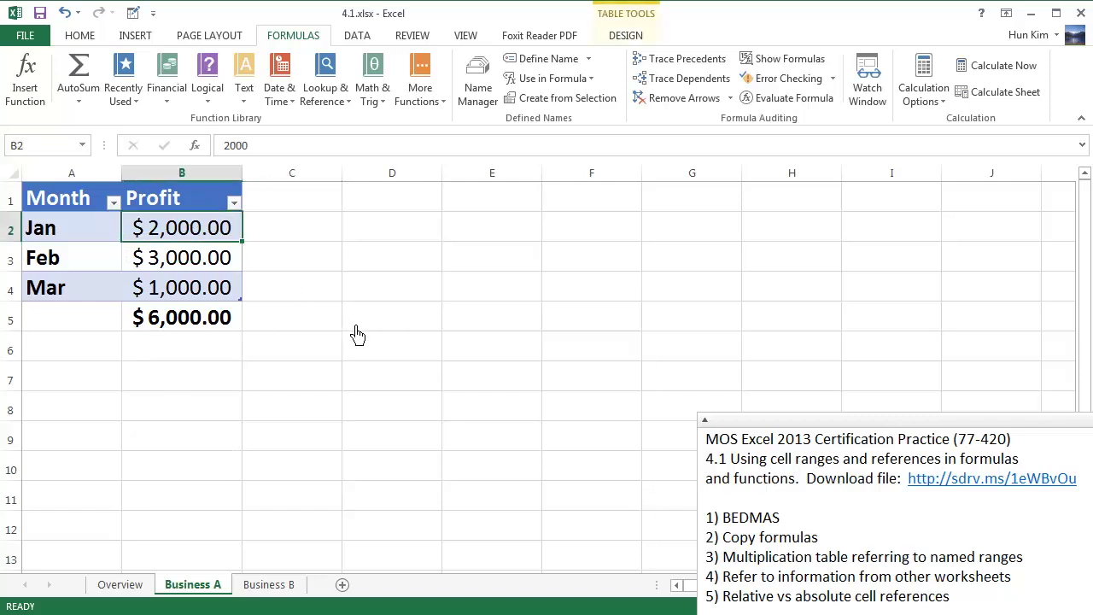
pyautogui.write('1,')
pyautogui.write('0')
pyautogui.press('Escape')
pyautogui.press('Delete')
pyautogui.write('2,200')
pyautogui.press('Return')
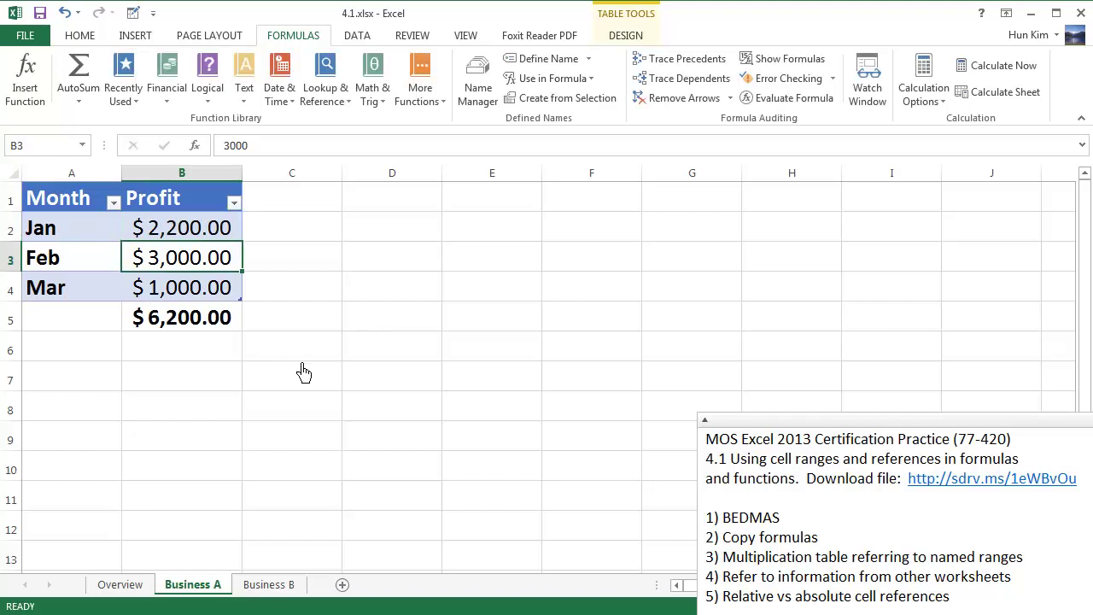
# Step: Check Business A's SUM total now reads $6,200 and return to the Overview sheet
pyautogui.click(215, 323)
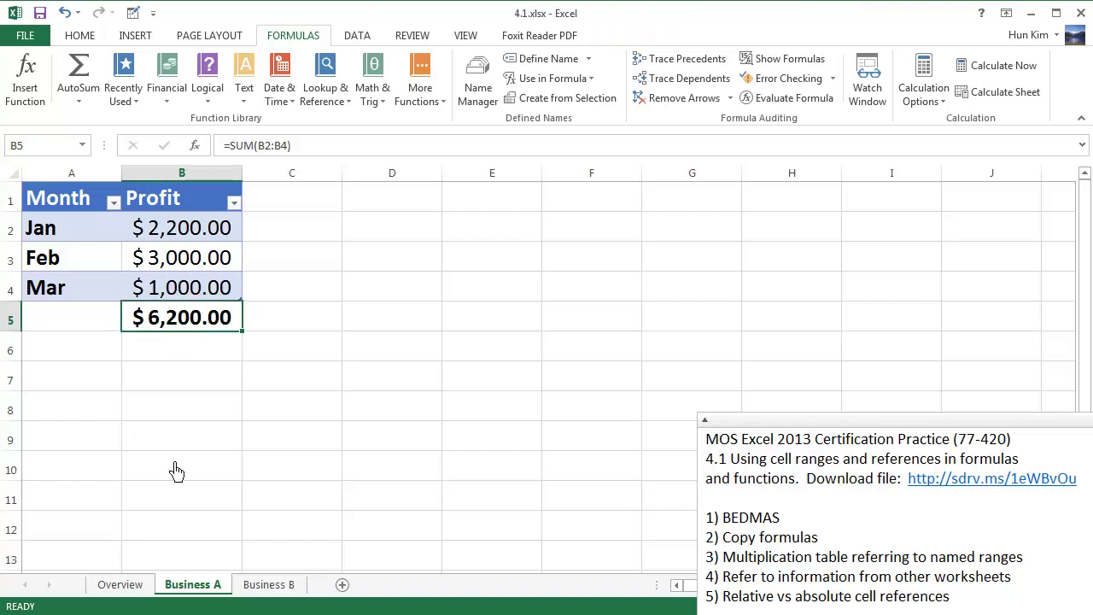
pyautogui.click(299, 589)
pyautogui.click(212, 591)
pyautogui.click(125, 589)
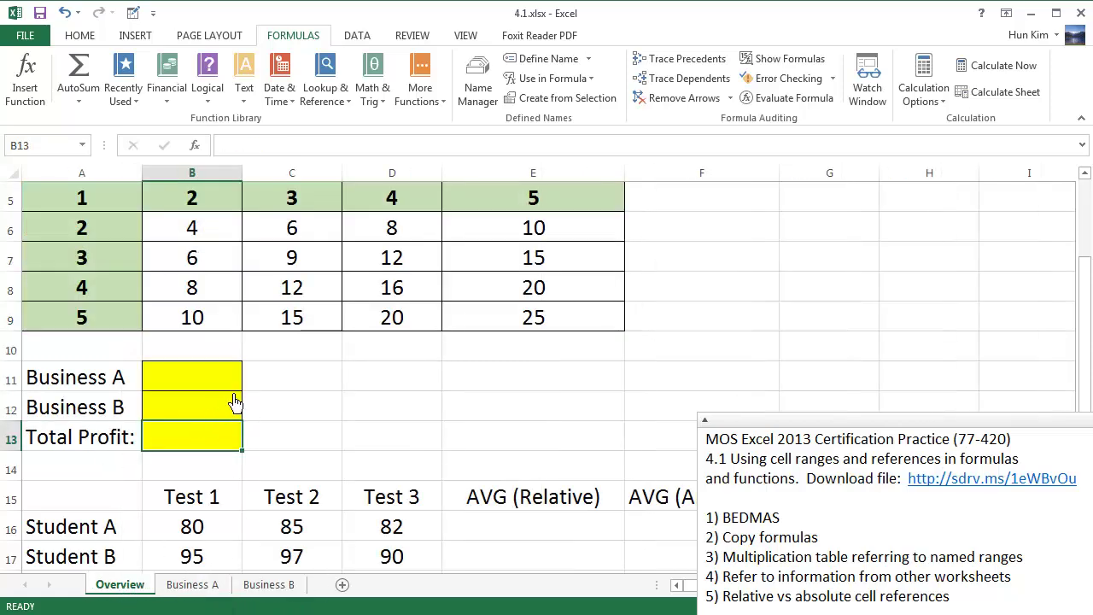
# Step: Link Overview cell B11 to ='Business A'!B5, showing $6,200.00
pyautogui.click(193, 385)
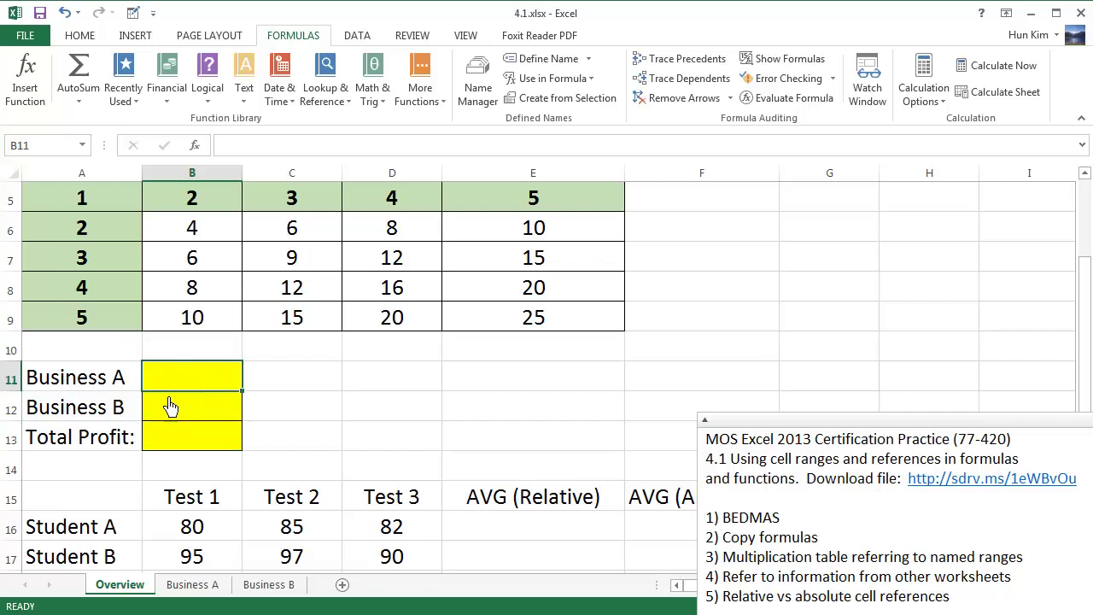
pyautogui.write('=')
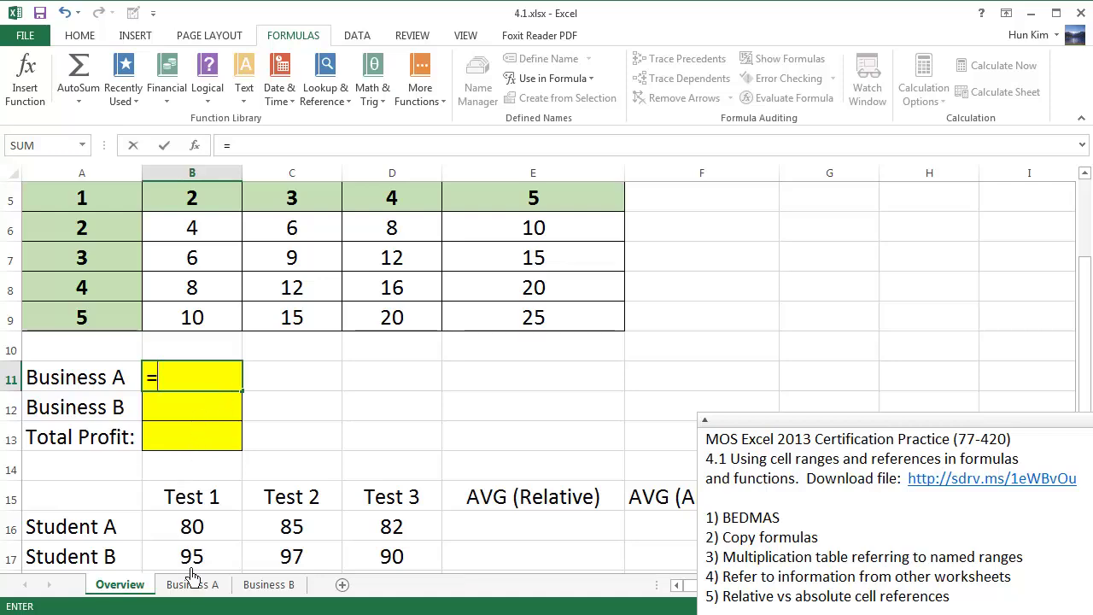
pyautogui.click(209, 596)
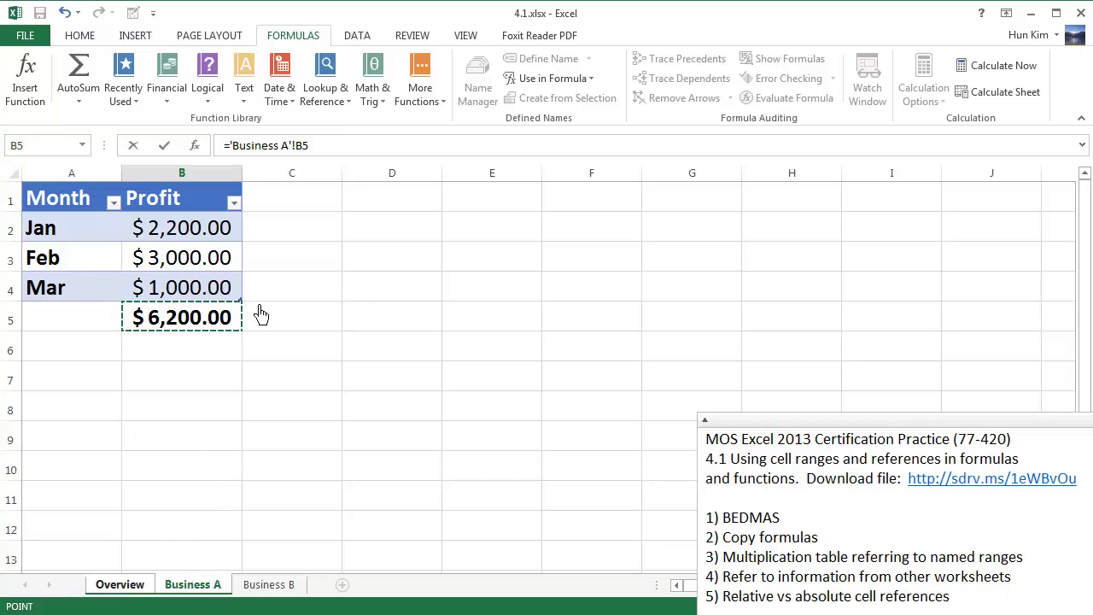
pyautogui.press('Return')
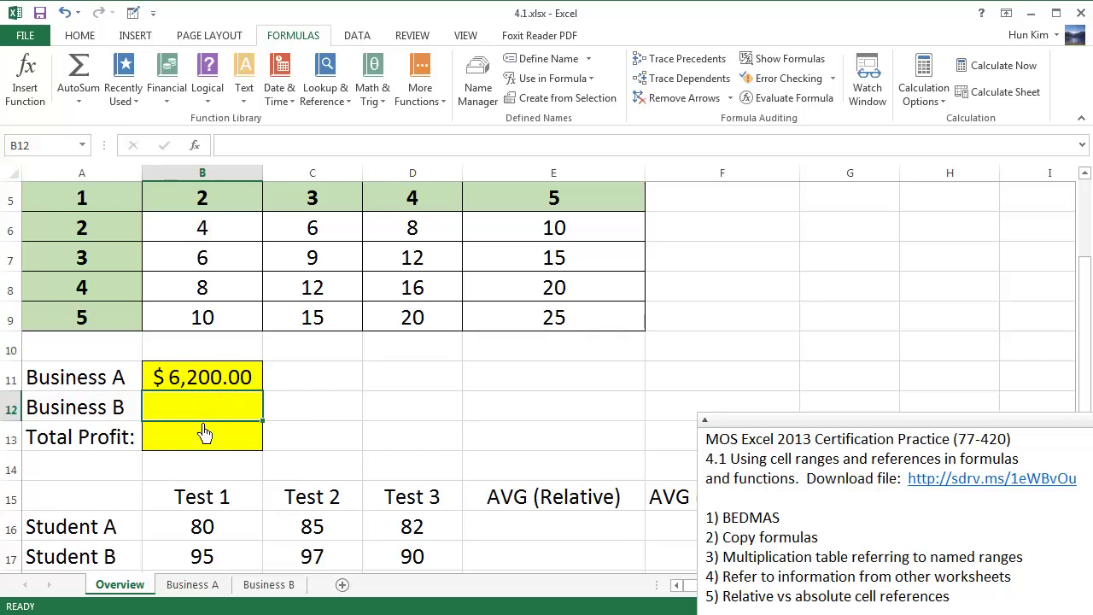
pyautogui.click(218, 389)
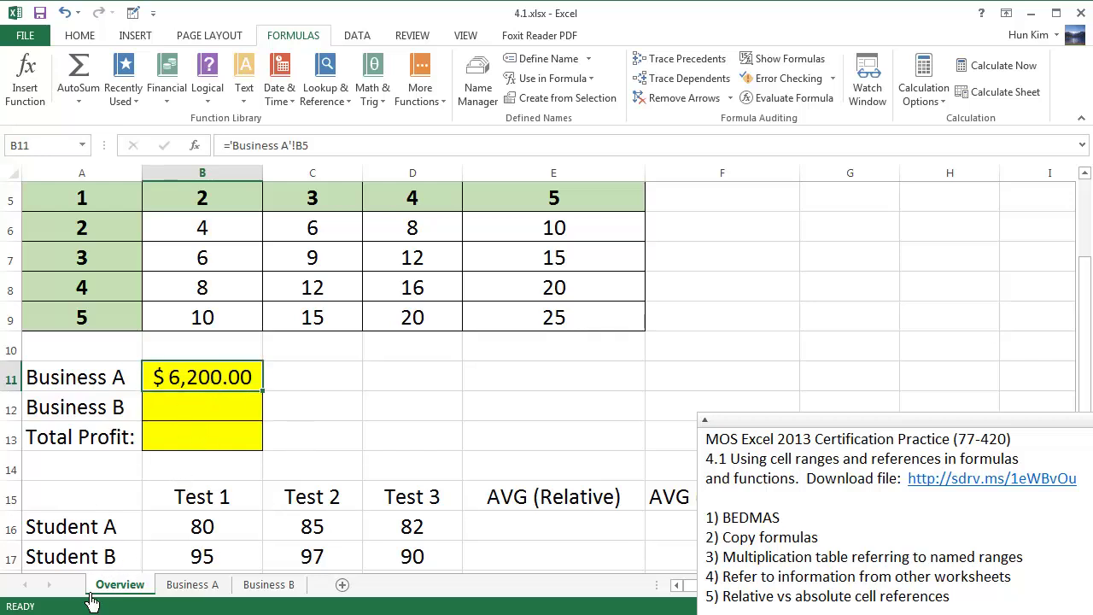
# Step: Link Overview cell B12 to ='Business B'!B5, showing $12,500.00
pyautogui.click(206, 418)
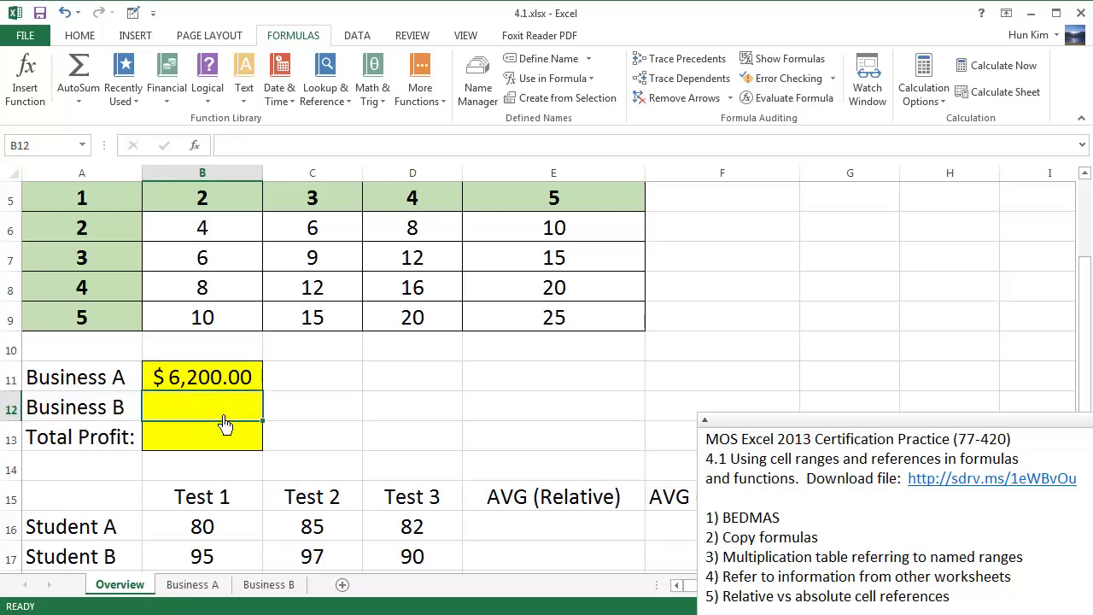
pyautogui.write('=')
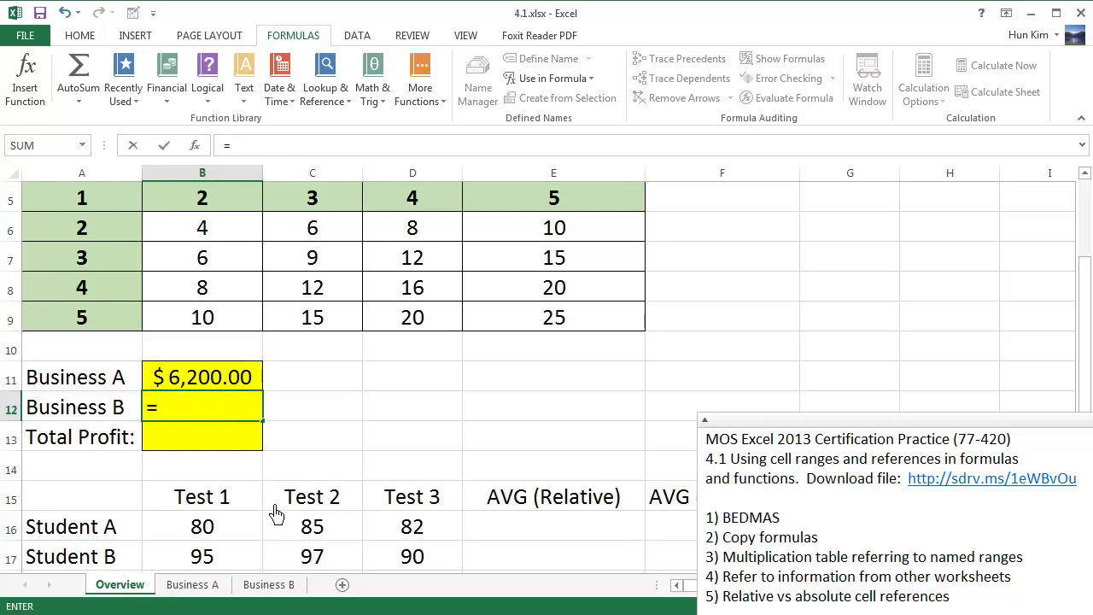
pyautogui.click(269, 584)
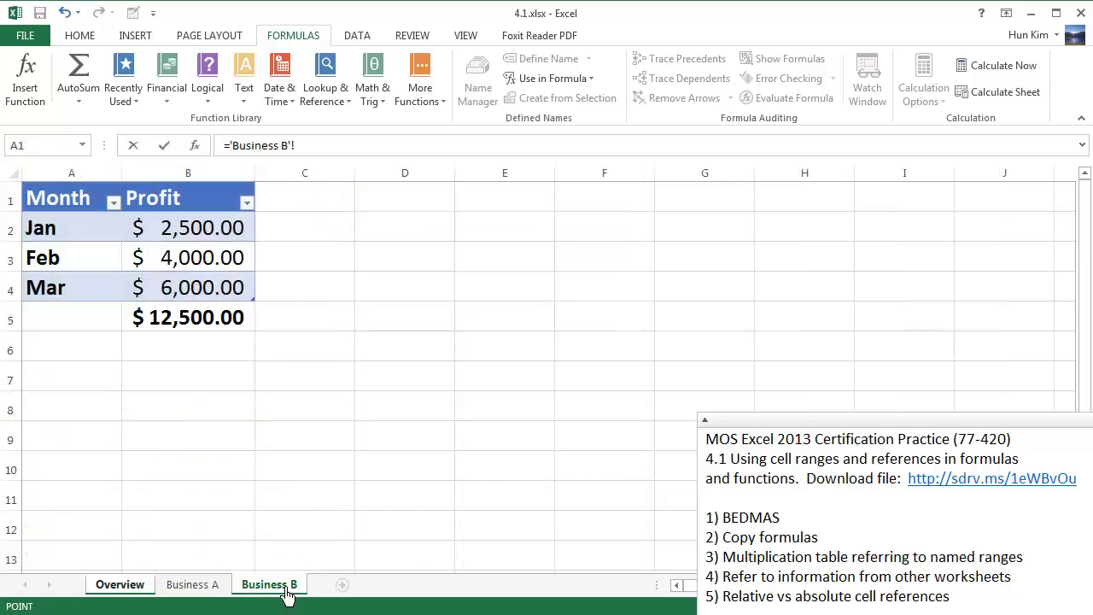
pyautogui.click(229, 325)
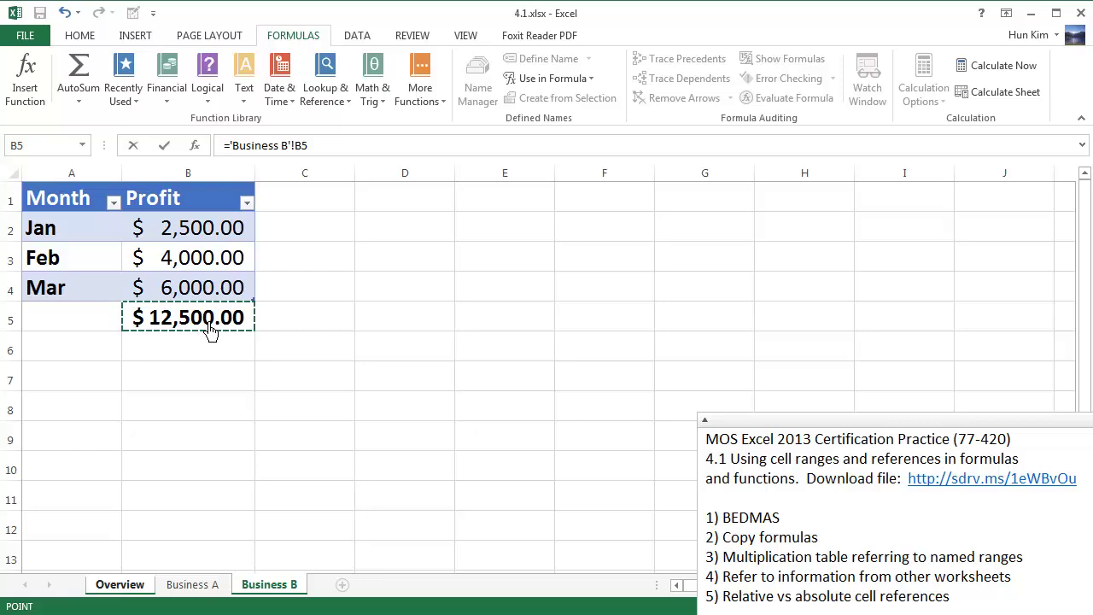
pyautogui.press('Return')
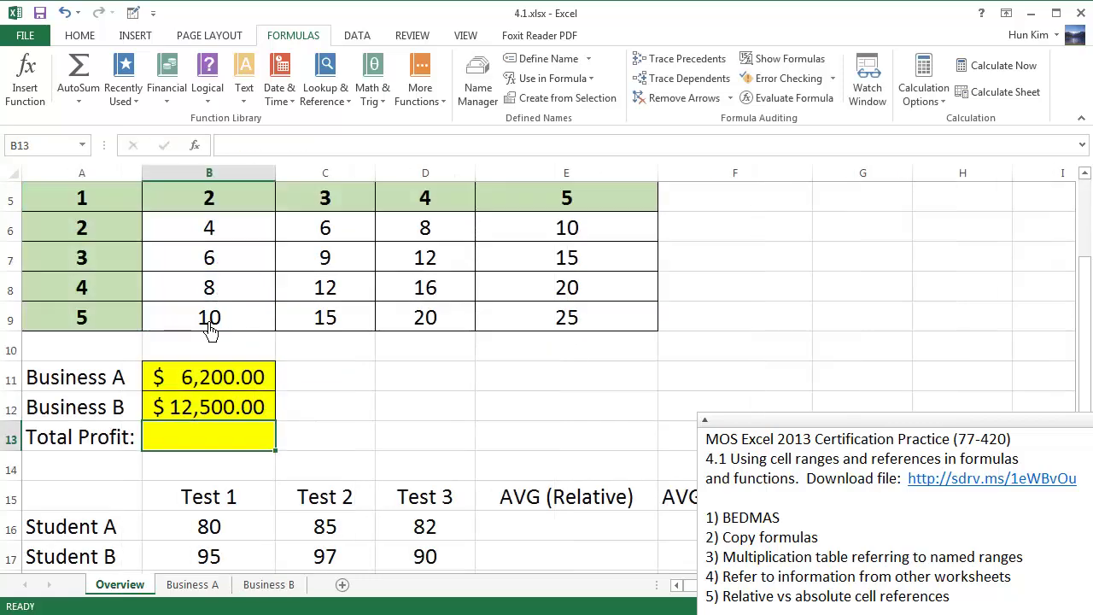
# Step: Compare the cross-sheet link formulas in B11 and B12
pyautogui.click(205, 386)
pyautogui.click(209, 417)
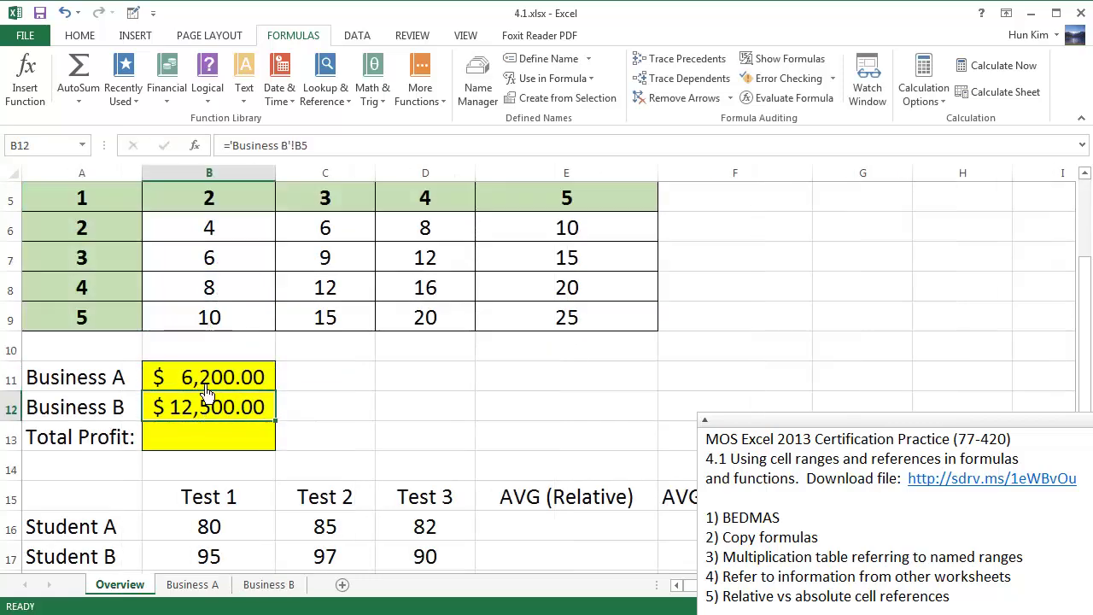
pyautogui.click(208, 389)
pyautogui.click(211, 412)
pyautogui.click(207, 388)
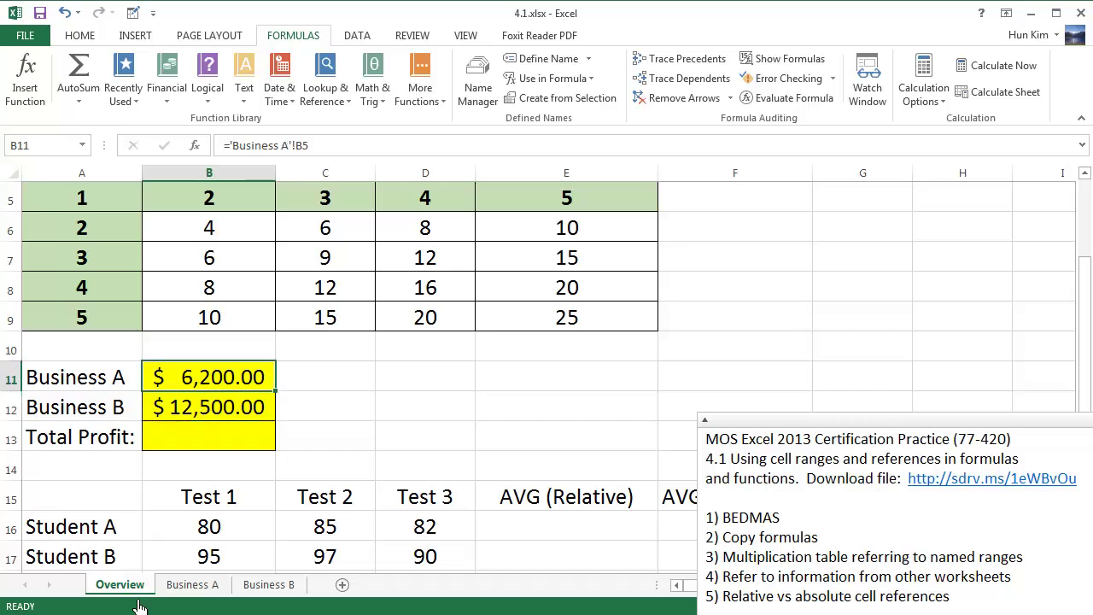
pyautogui.click(208, 418)
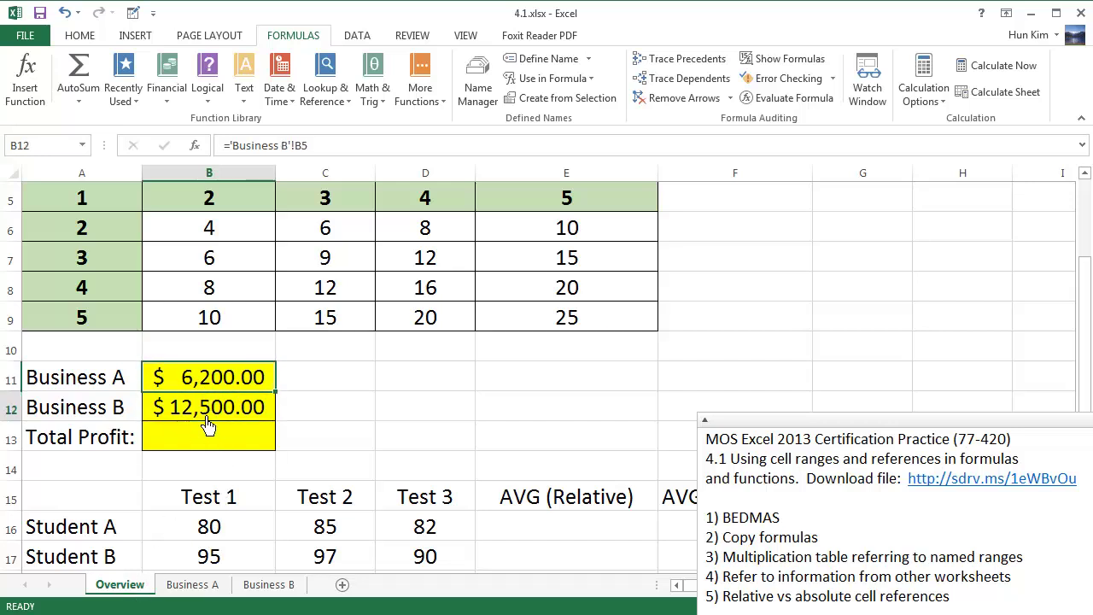
pyautogui.click(250, 377)
pyautogui.click(239, 423)
pyautogui.click(254, 388)
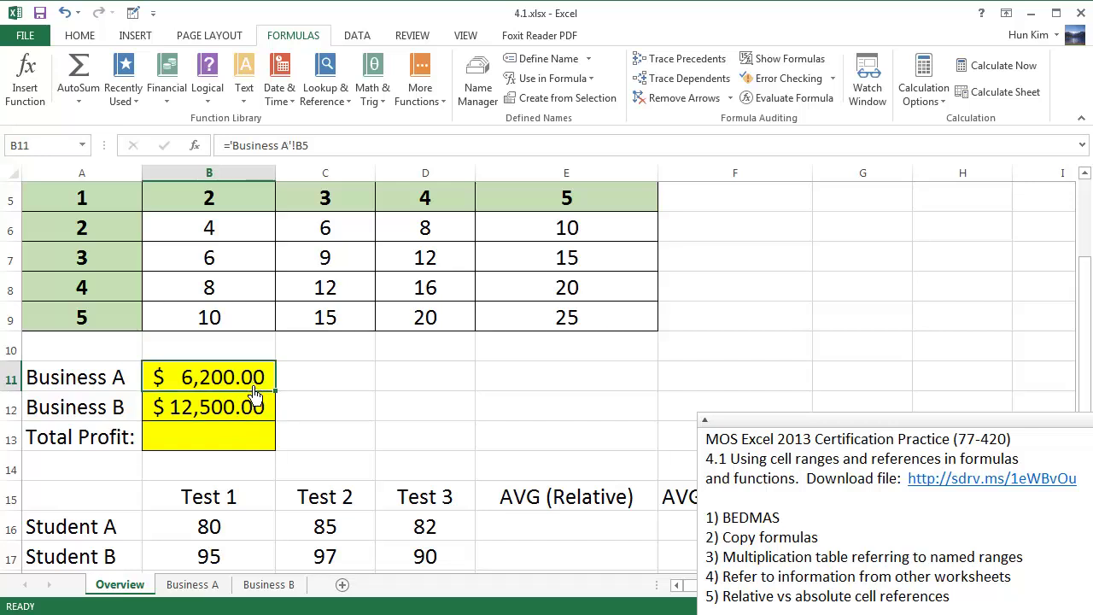
pyautogui.click(251, 420)
pyautogui.click(243, 446)
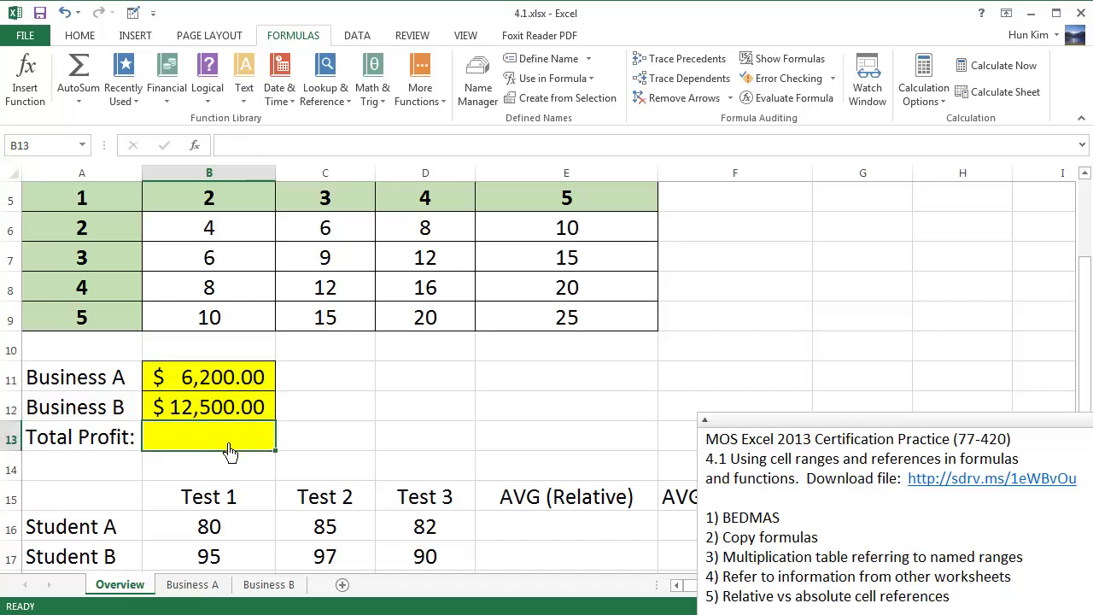
# Step: Set Total Profit in B13 to =SUM(B11:B12) via AutoSum, giving $18,700.00
pyautogui.click(81, 36)
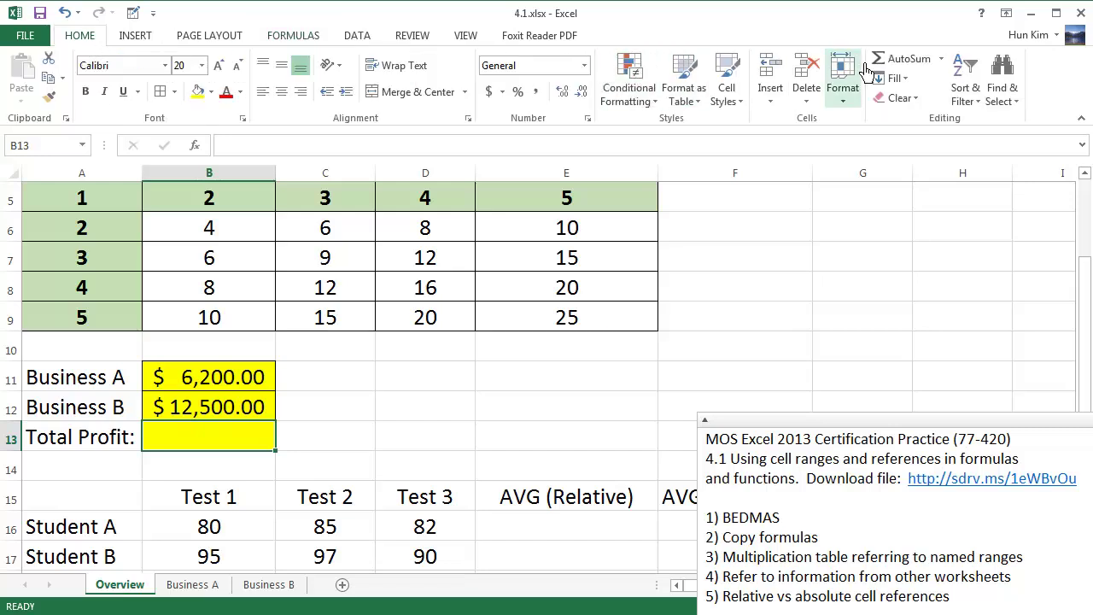
pyautogui.click(942, 59)
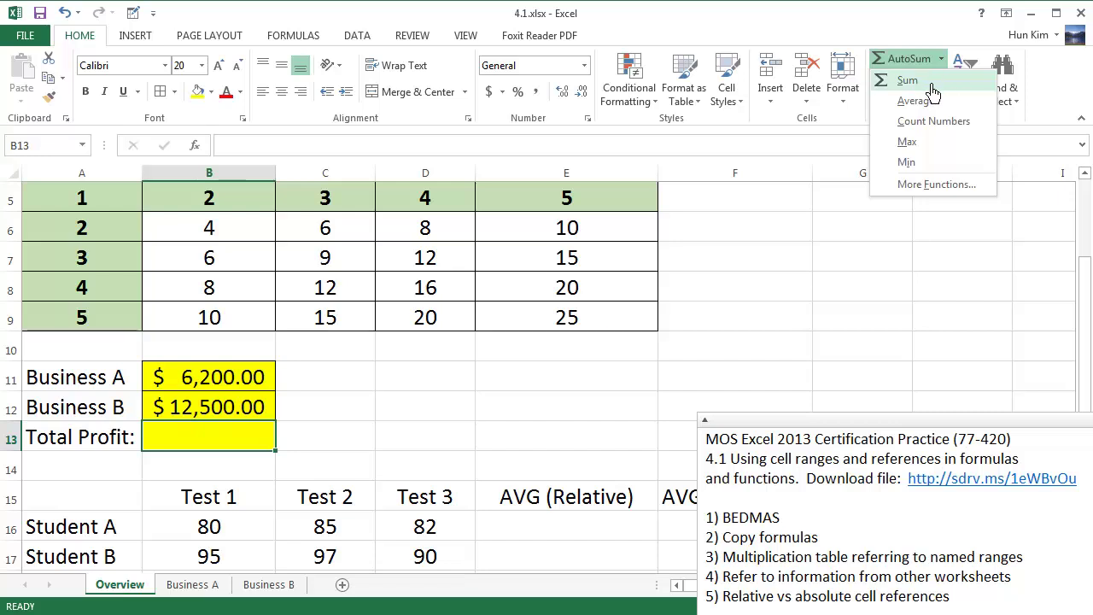
pyautogui.click(933, 92)
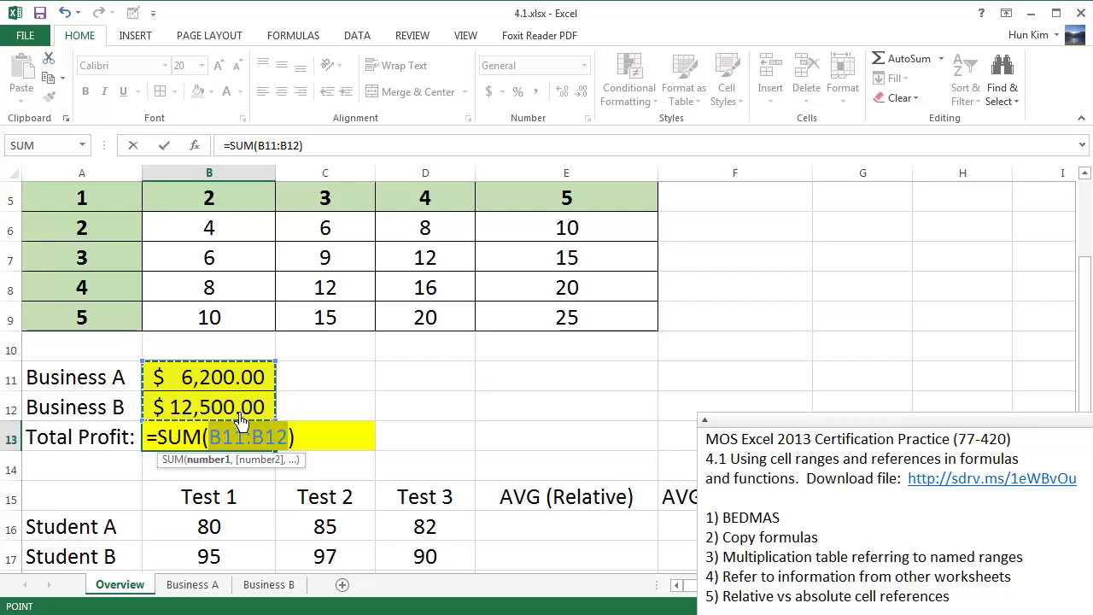
pyautogui.press('Return')
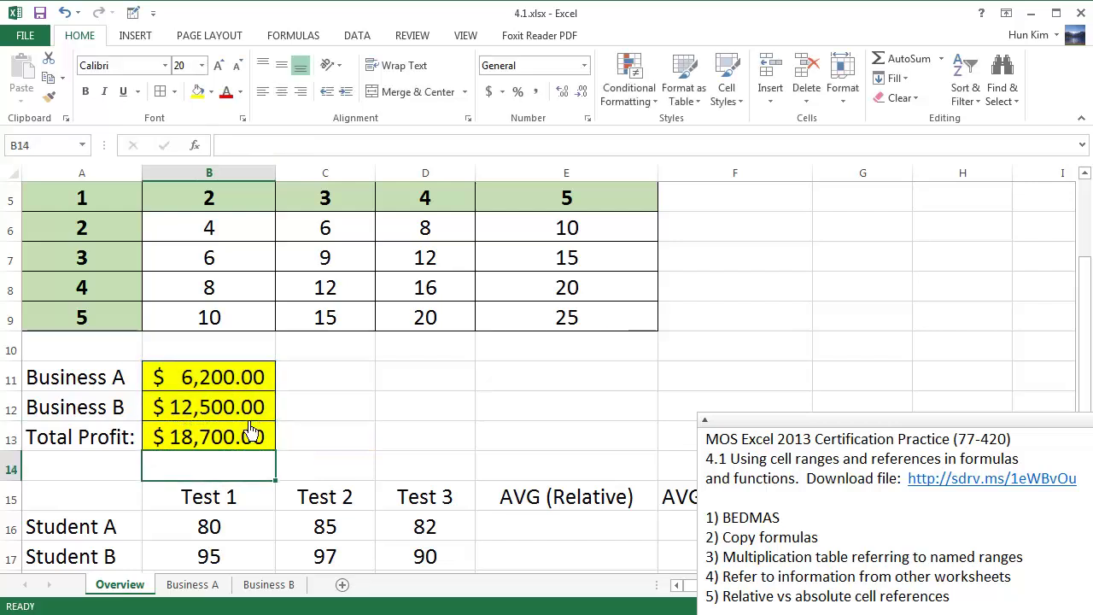
pyautogui.click(243, 437)
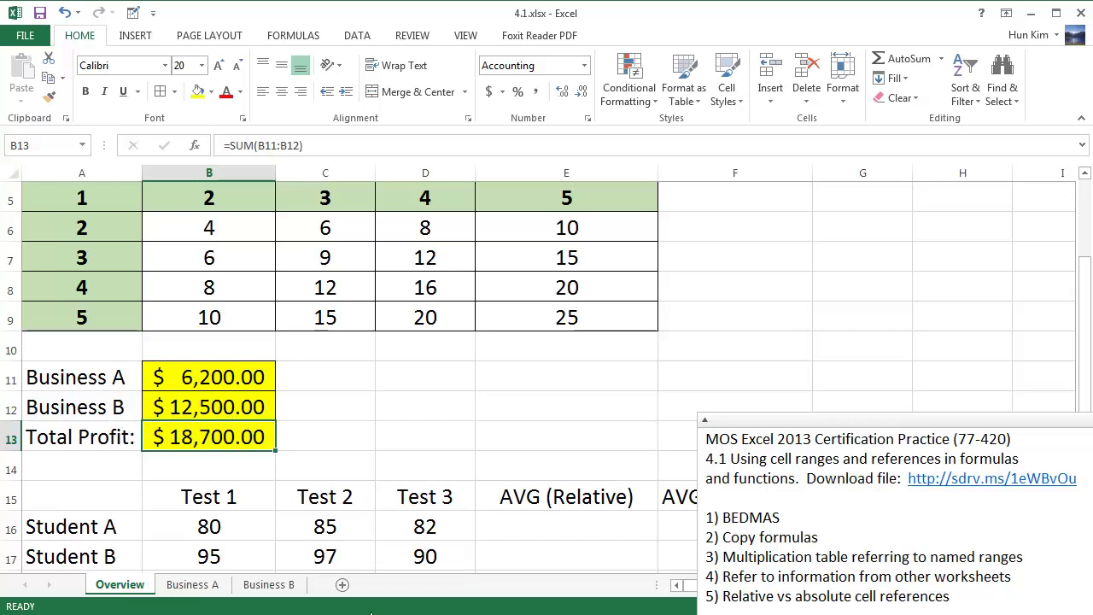
# Step: Change Business B's March profit in B4 to 7,000 and confirm Overview B12 shows $13,500.00
pyautogui.click(270, 595)
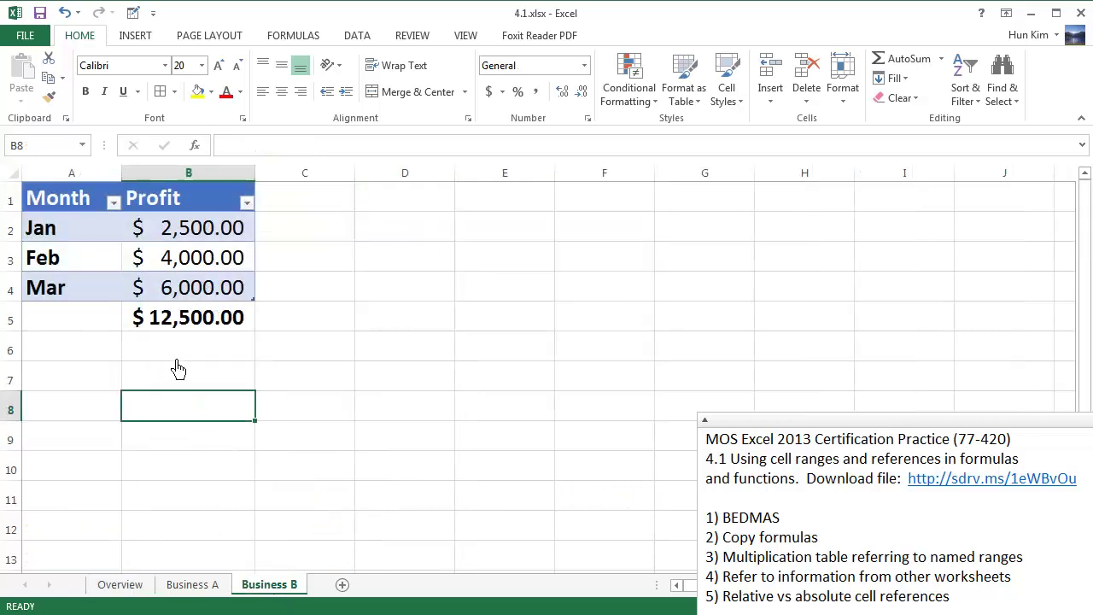
pyautogui.click(196, 299)
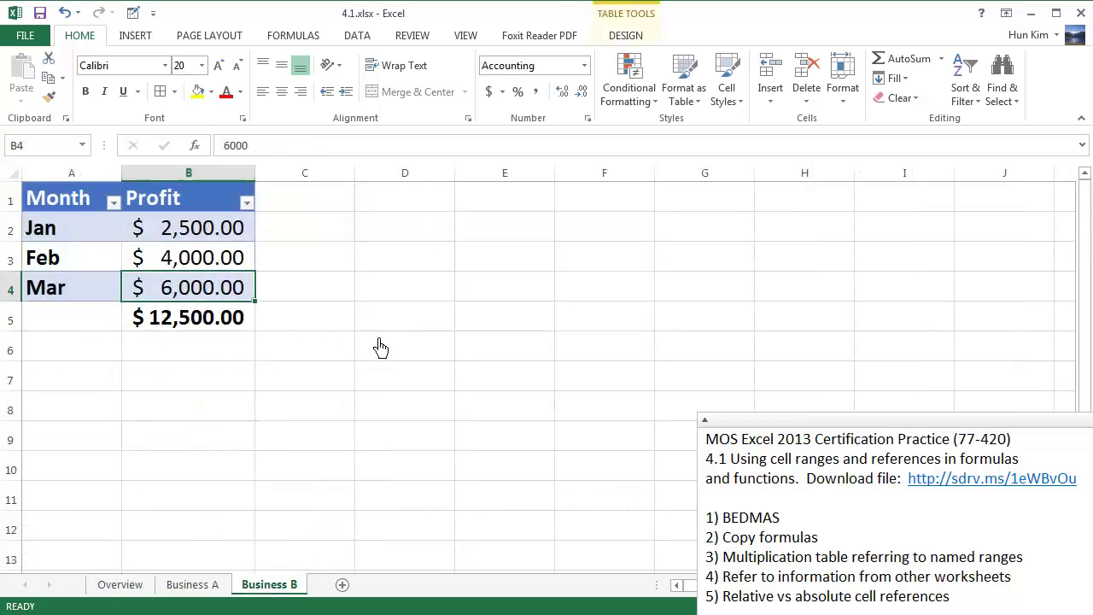
pyautogui.write('7,000')
pyautogui.press('Return')
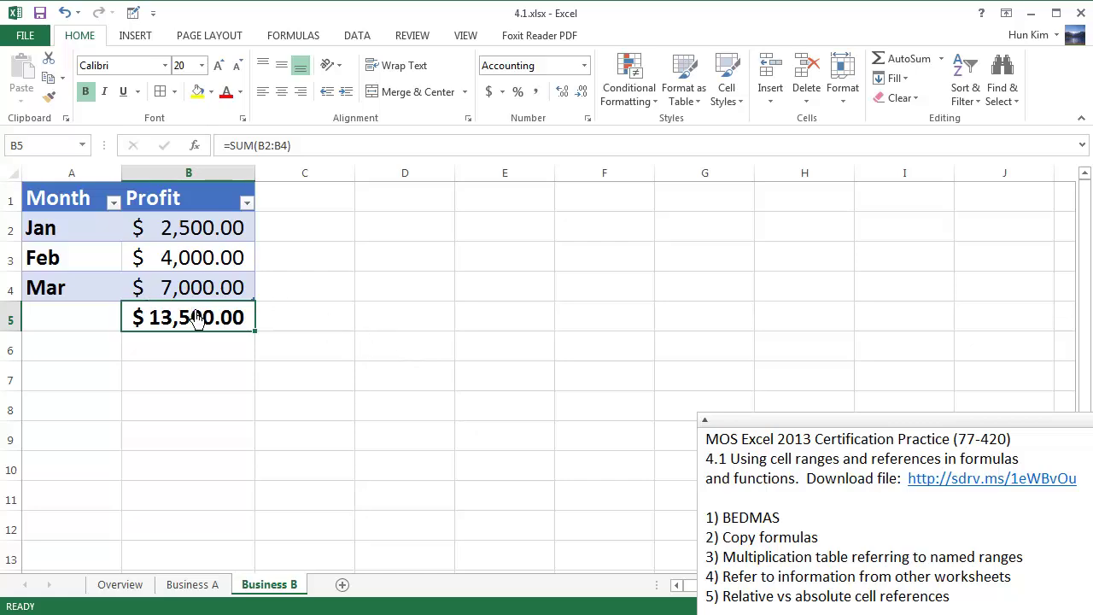
pyautogui.click(128, 589)
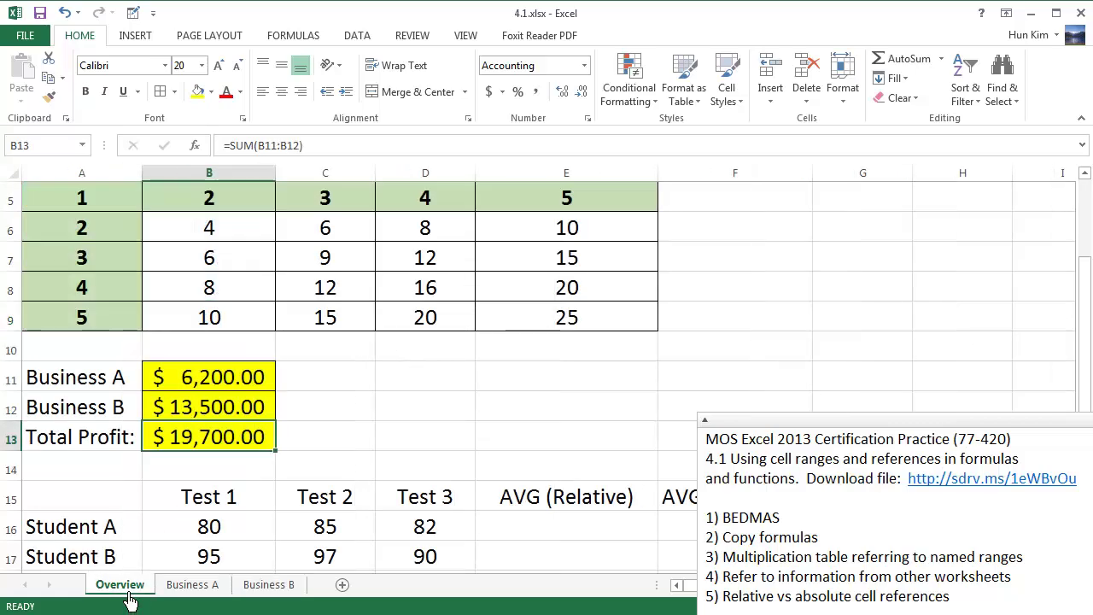
pyautogui.click(213, 408)
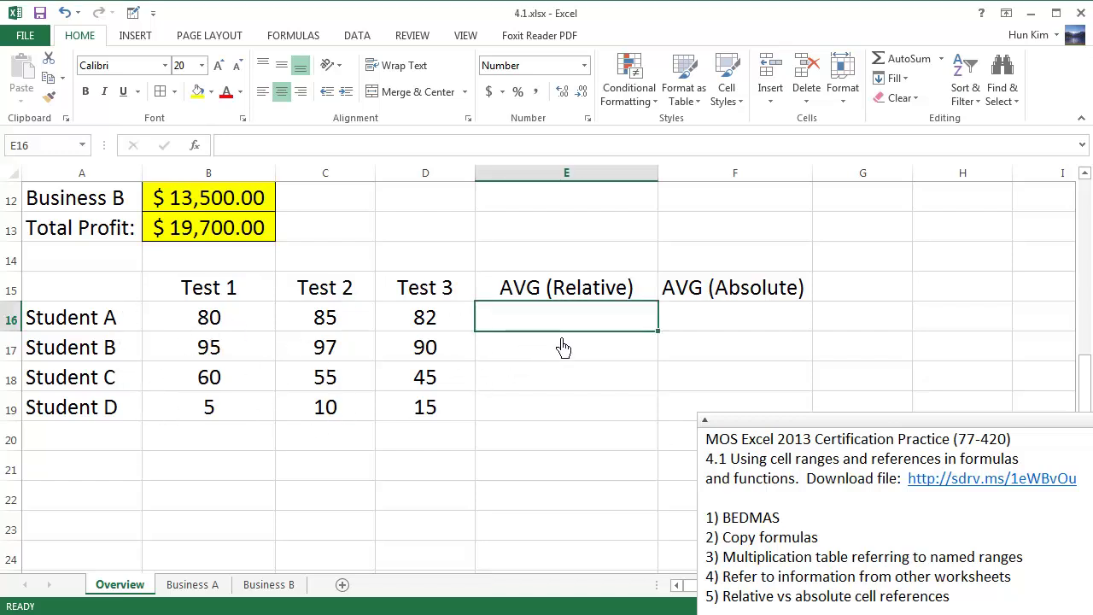
# Step: Enter =AVERAGE(B16:D16) in E16 so Student A's relative average shows 82.33
pyautogui.write('=')
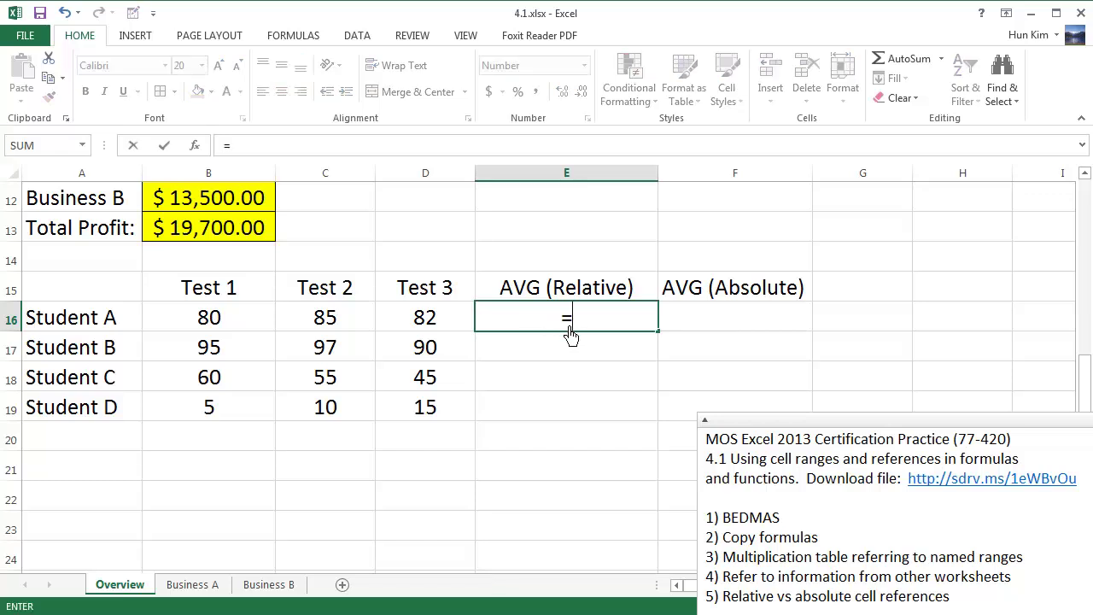
pyautogui.write('aveag')
pyautogui.press('BackSpace')
pyautogui.press('BackSpace')
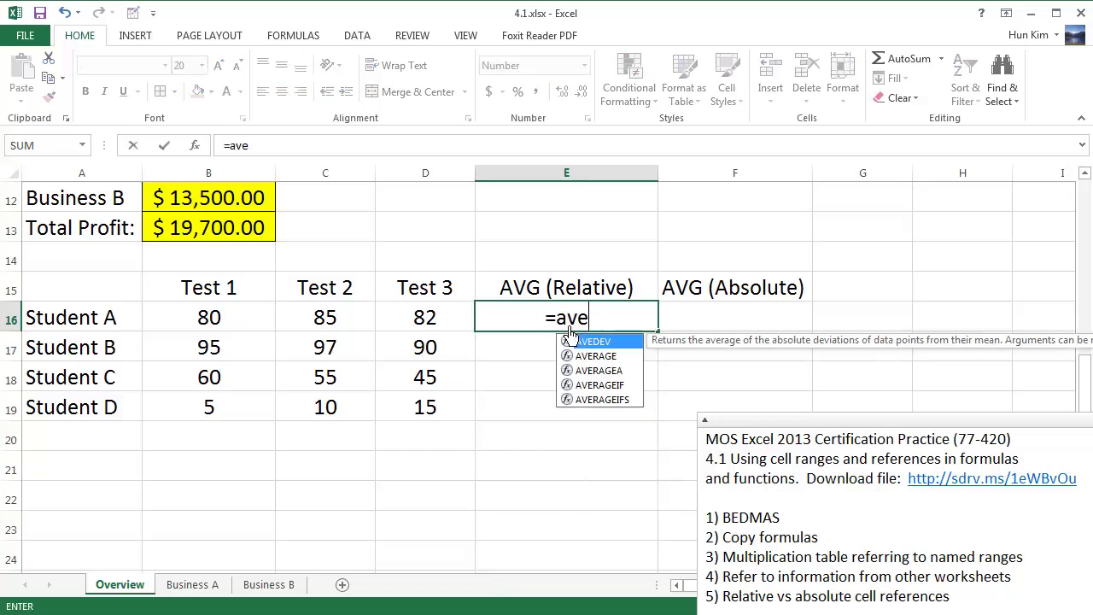
pyautogui.write('rage(')
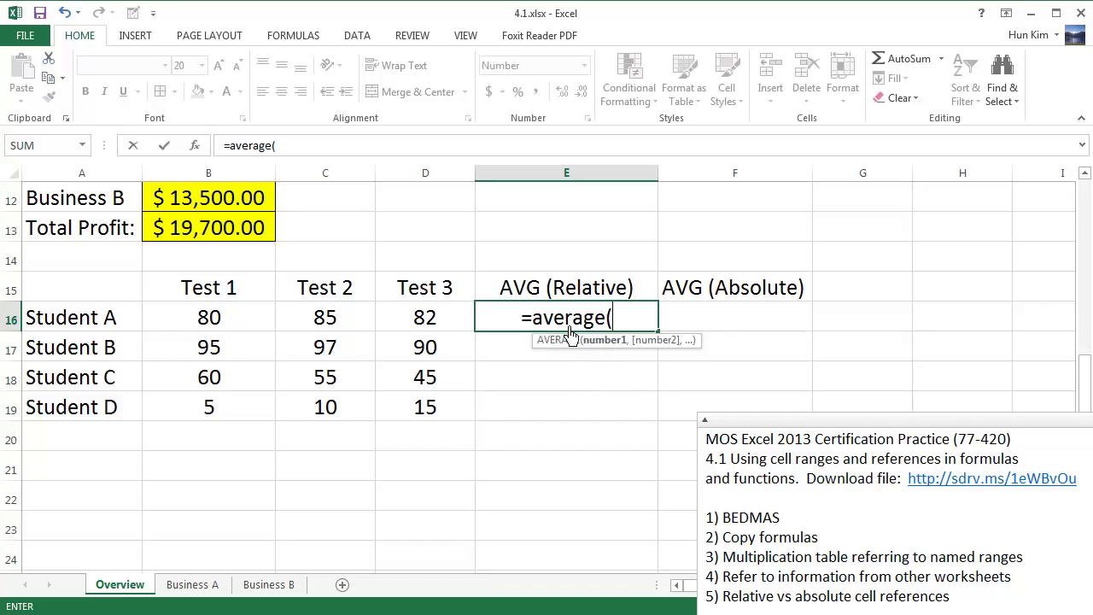
pyautogui.moveTo(240, 324); pyautogui.dragTo(436, 318)
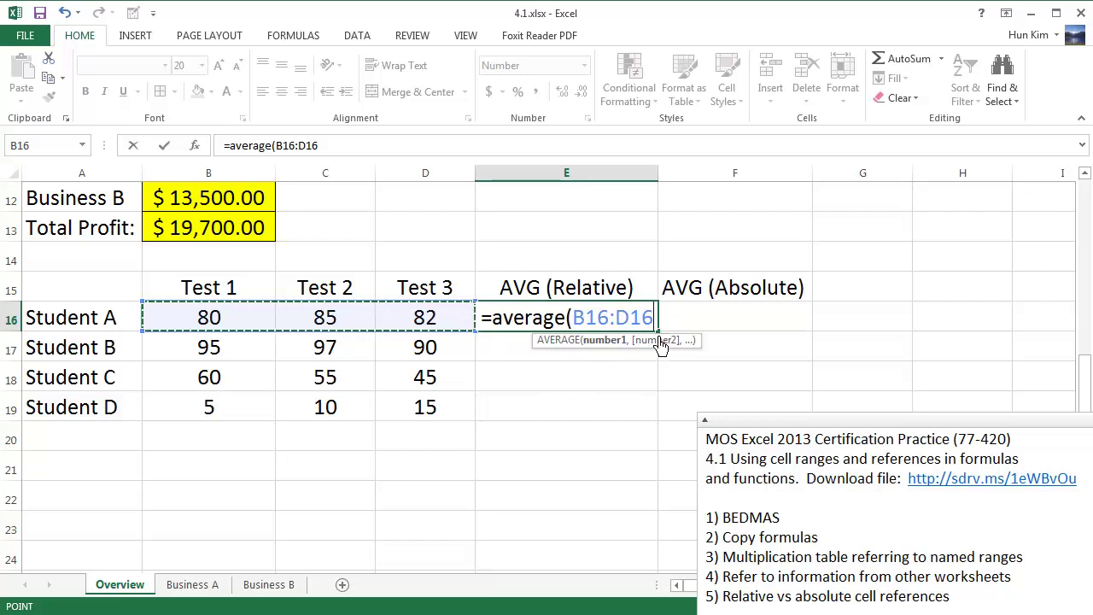
pyautogui.press('Return')
pyautogui.click(607, 327)
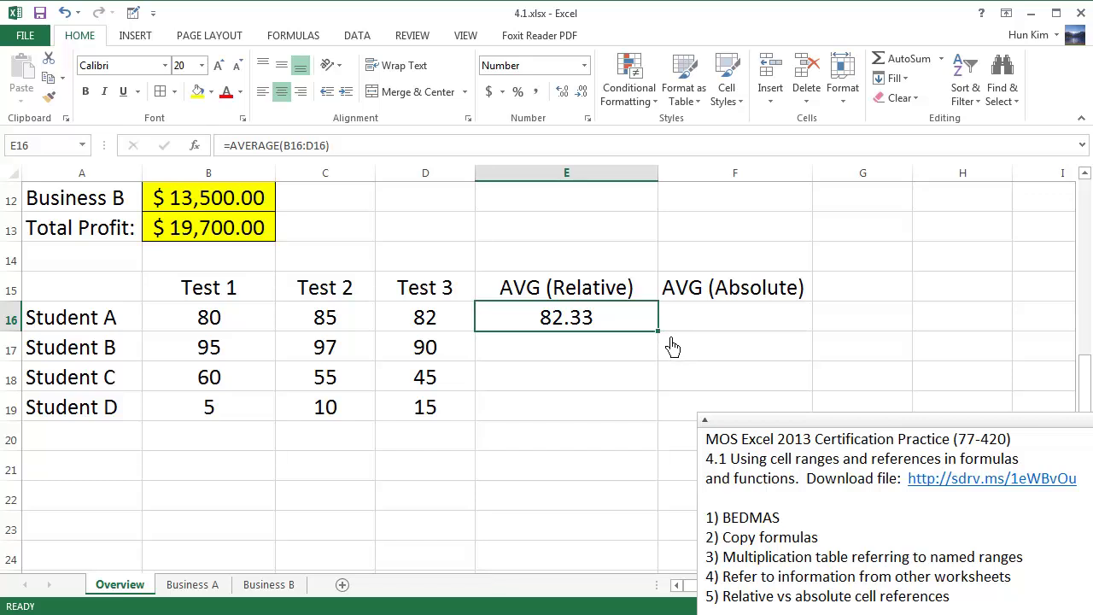
# Step: Fill E16's average formula down to E19, giving 94.00, 53.33 and 10.00
pyautogui.moveTo(673, 346); pyautogui.dragTo(668, 420)
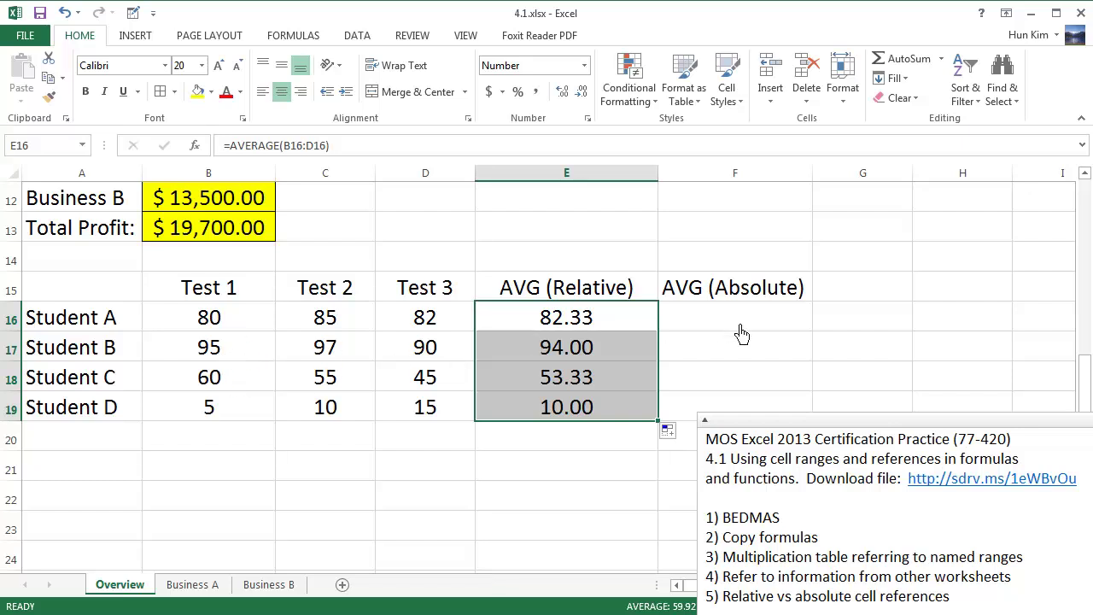
pyautogui.click(612, 329)
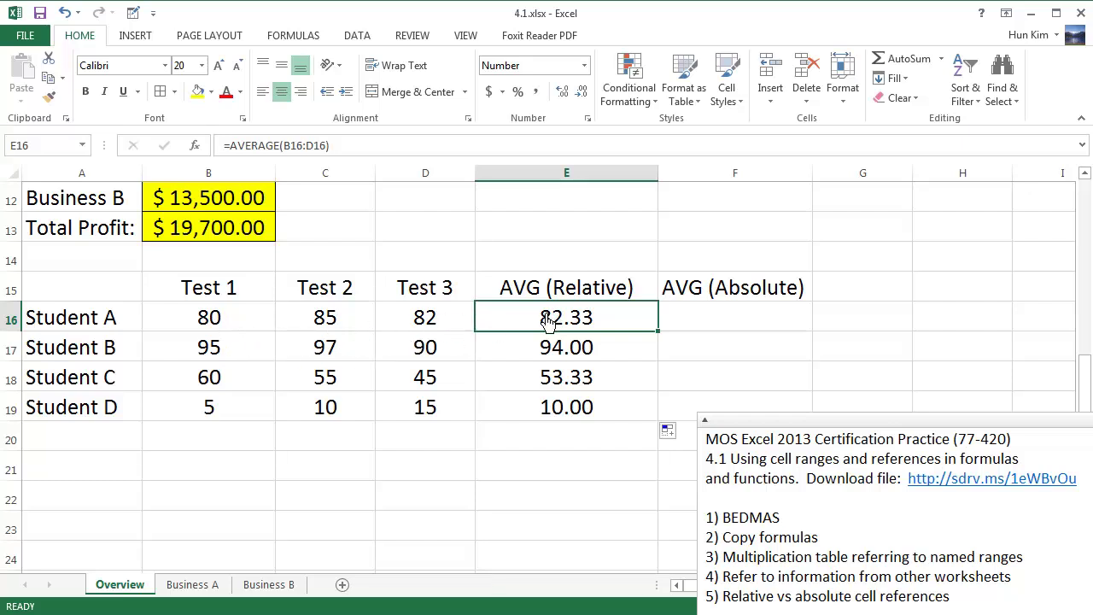
pyautogui.click(571, 362)
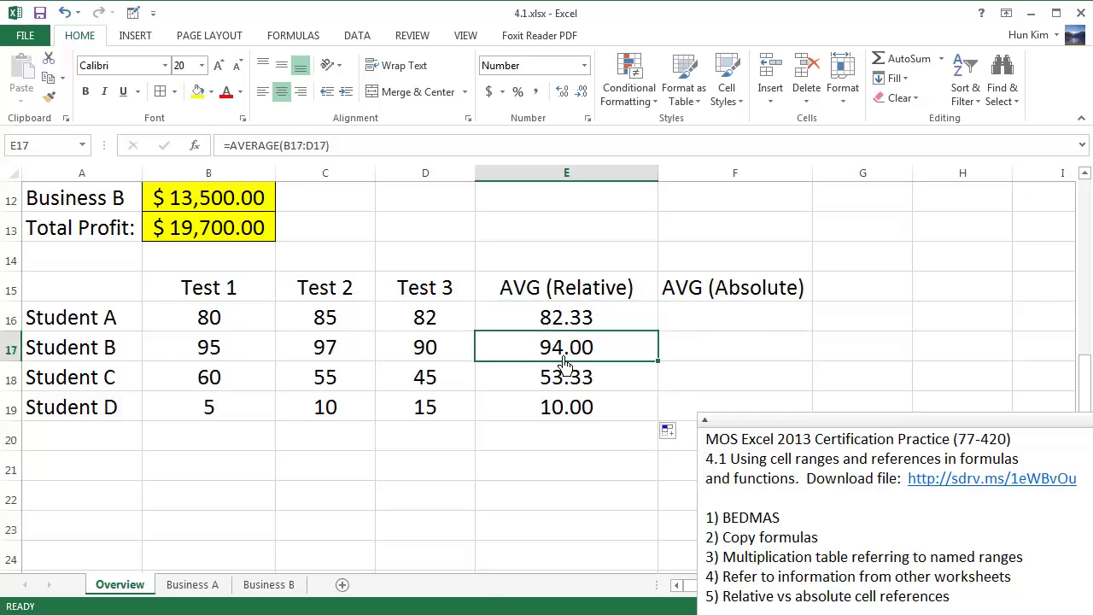
pyautogui.click(551, 330)
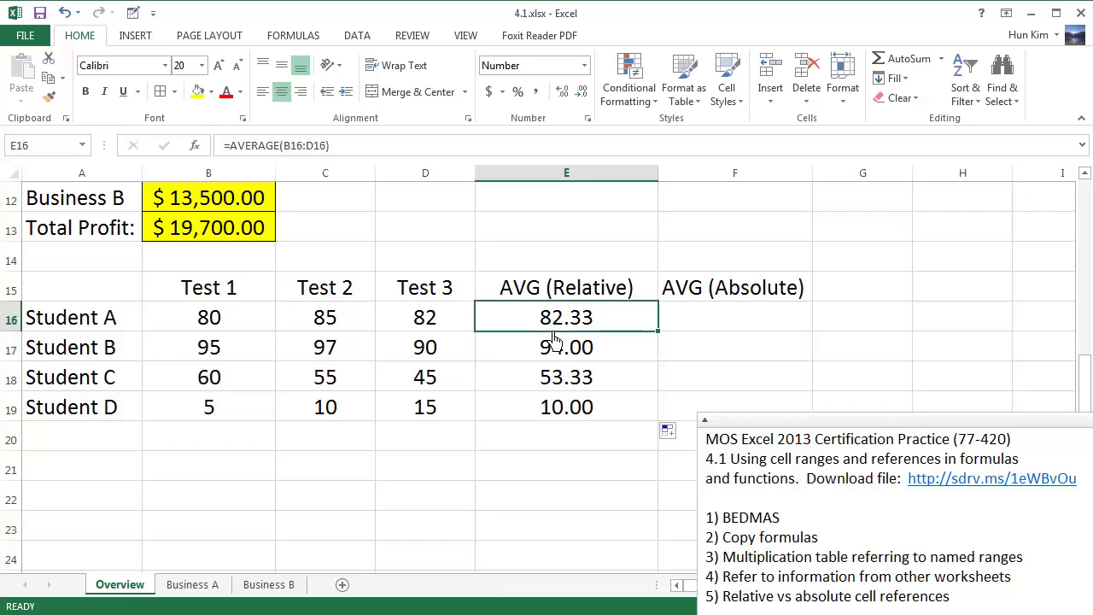
pyautogui.click(566, 358)
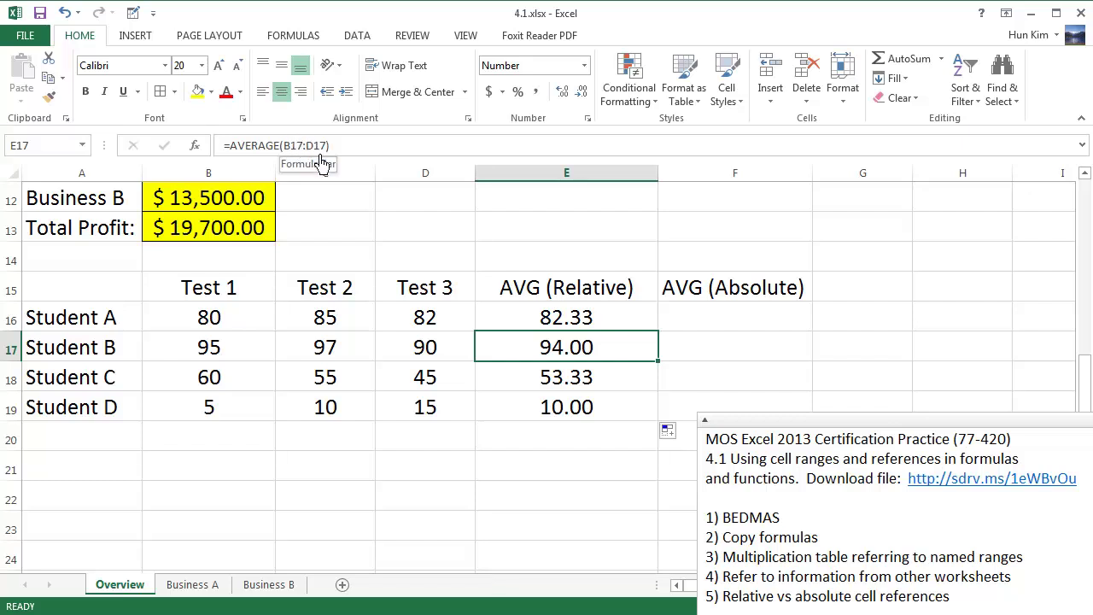
pyautogui.click(572, 379)
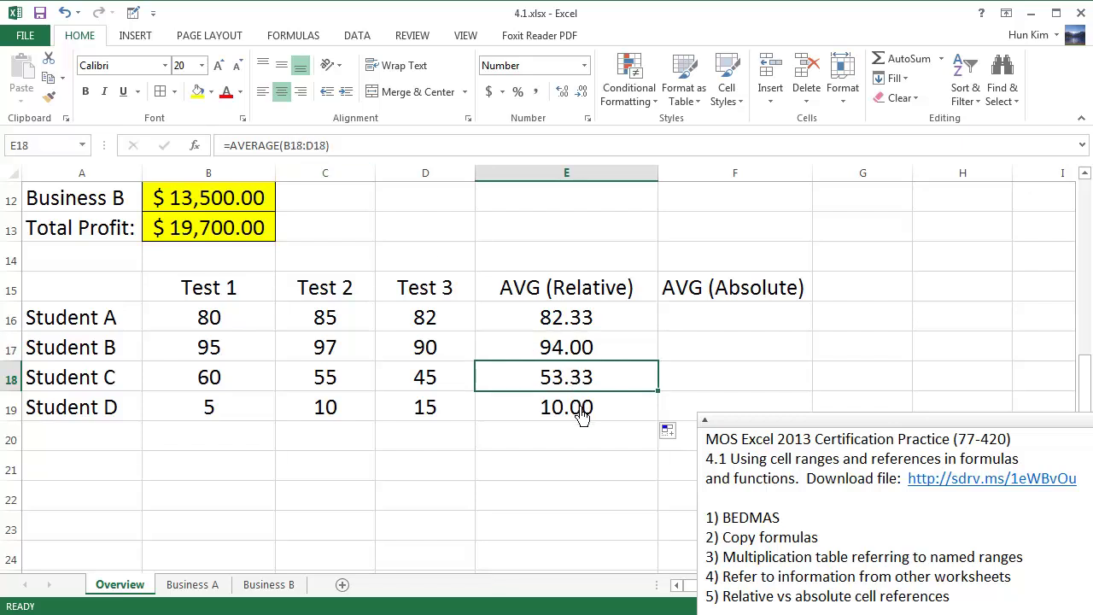
pyautogui.click(581, 407)
pyautogui.click(586, 380)
pyautogui.click(589, 350)
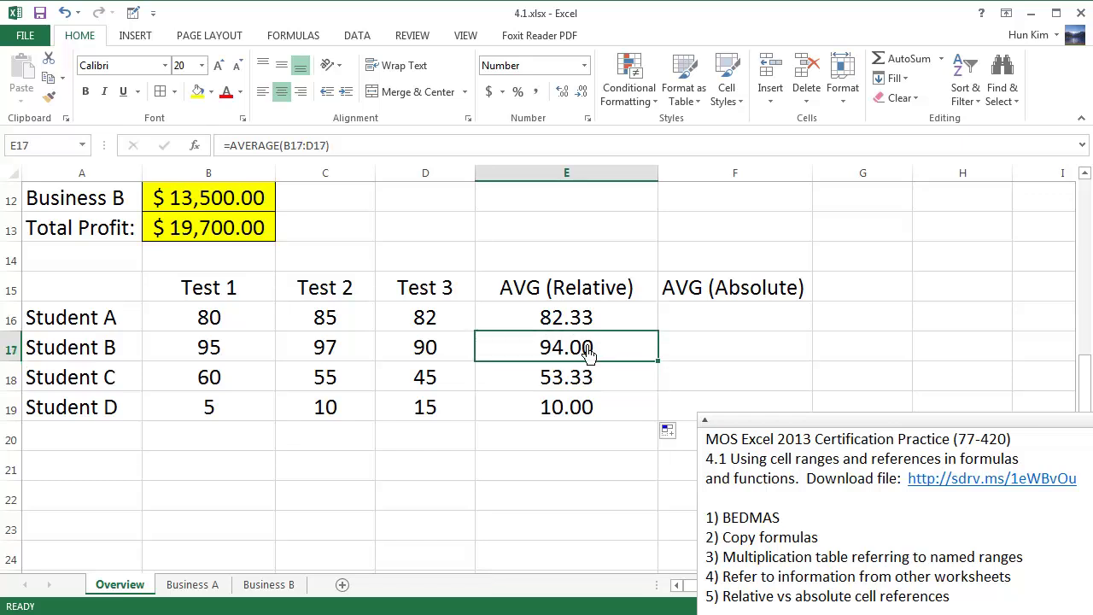
pyautogui.click(587, 331)
pyautogui.click(588, 343)
# Step: Copy E16 into F16, where it shifts to =AVERAGE(C16:E16) showing 83.11, and compare formulas
pyautogui.press('Up')
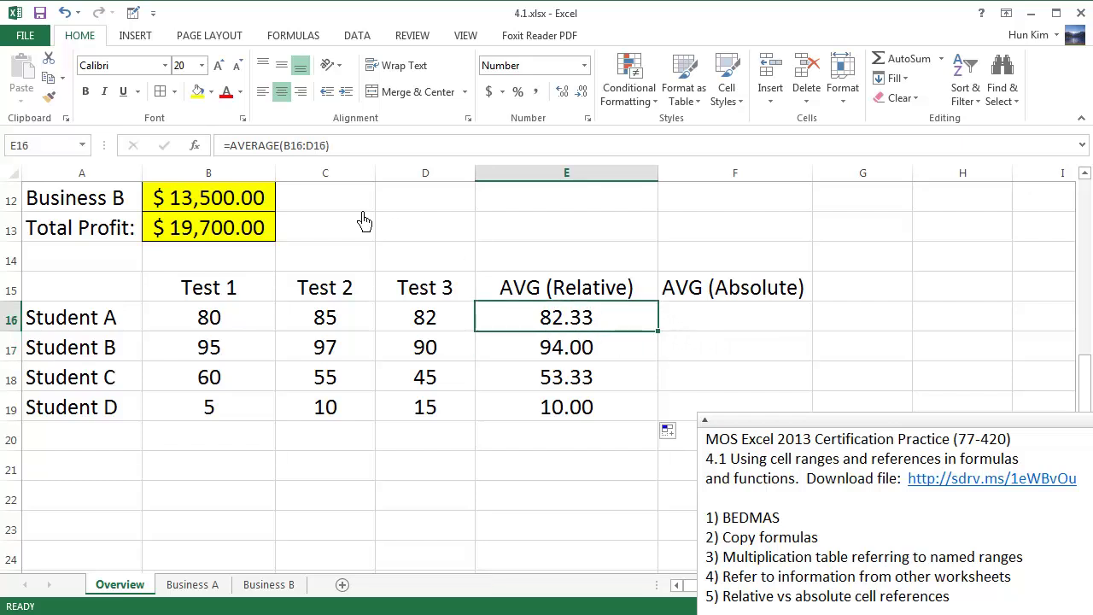
pyautogui.hotkey('ctrl', 'c')
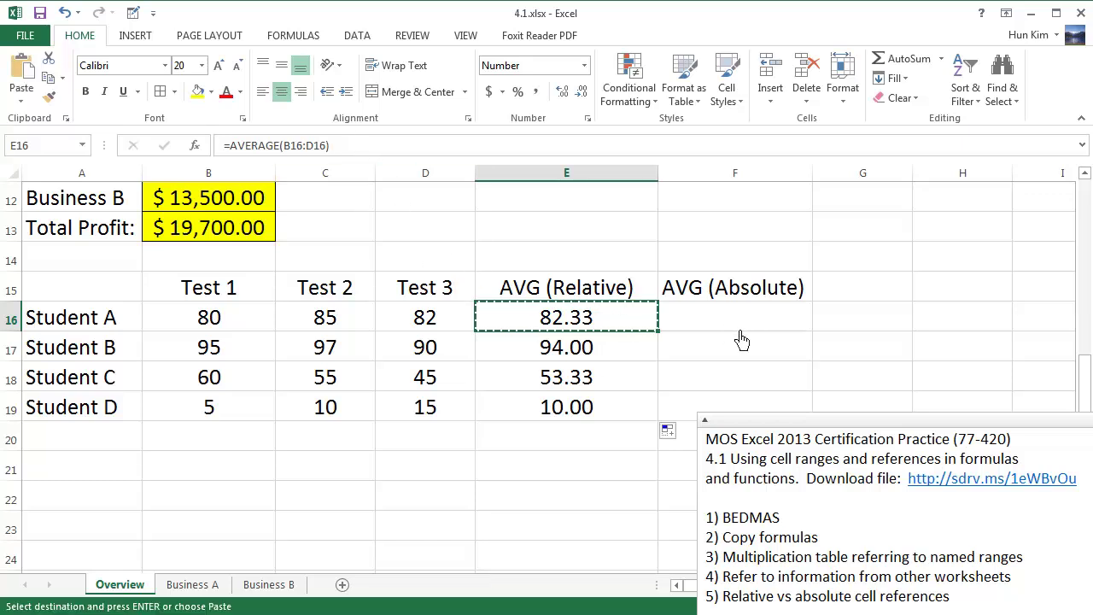
pyautogui.click(729, 327)
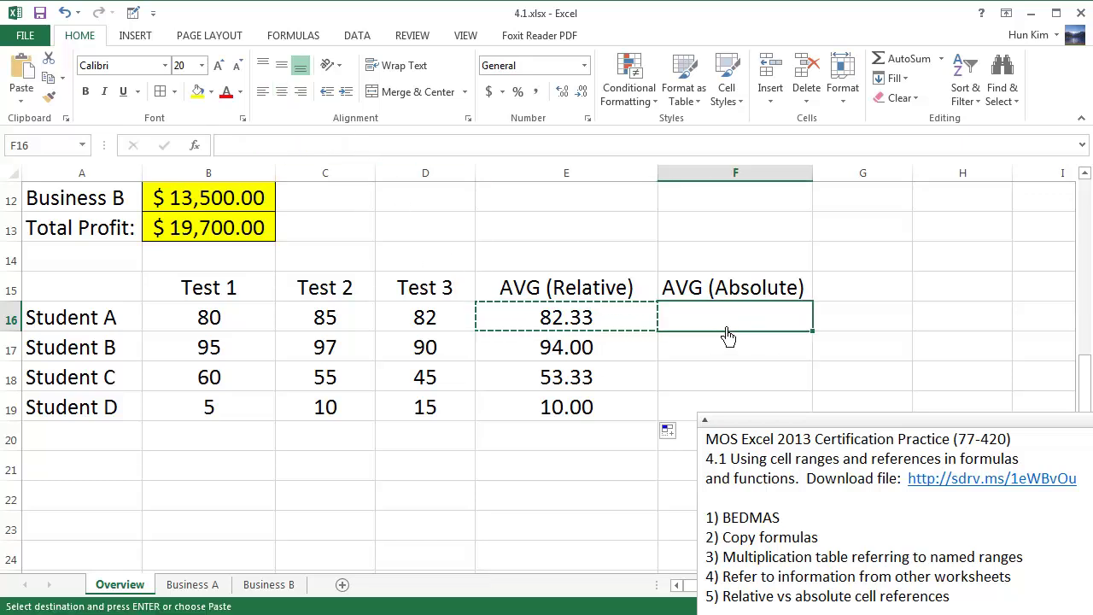
pyautogui.hotkey('ctrl', 'v')
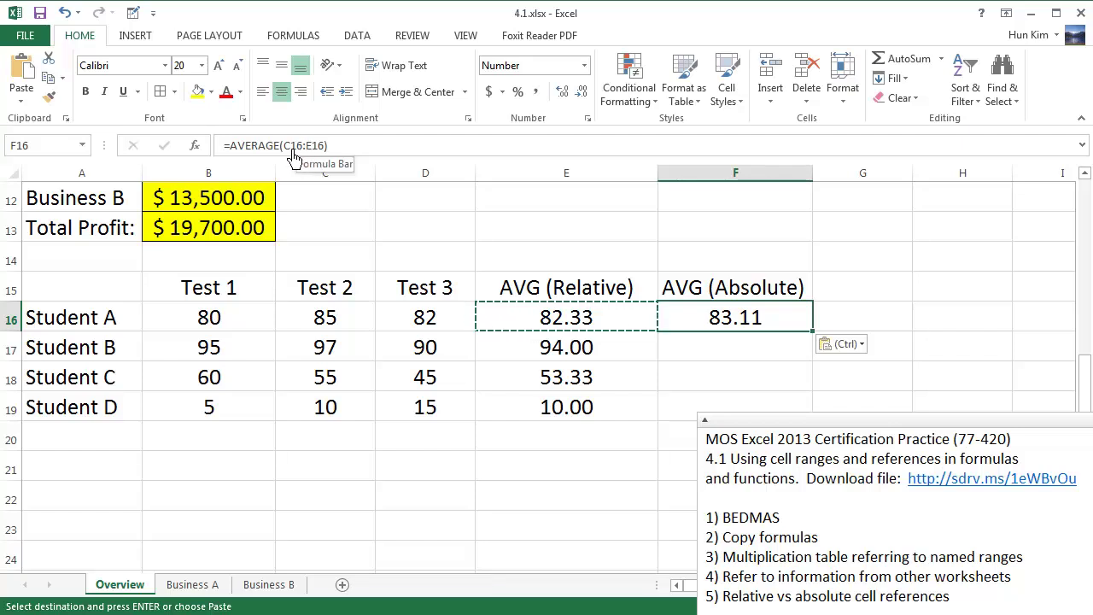
pyautogui.click(571, 328)
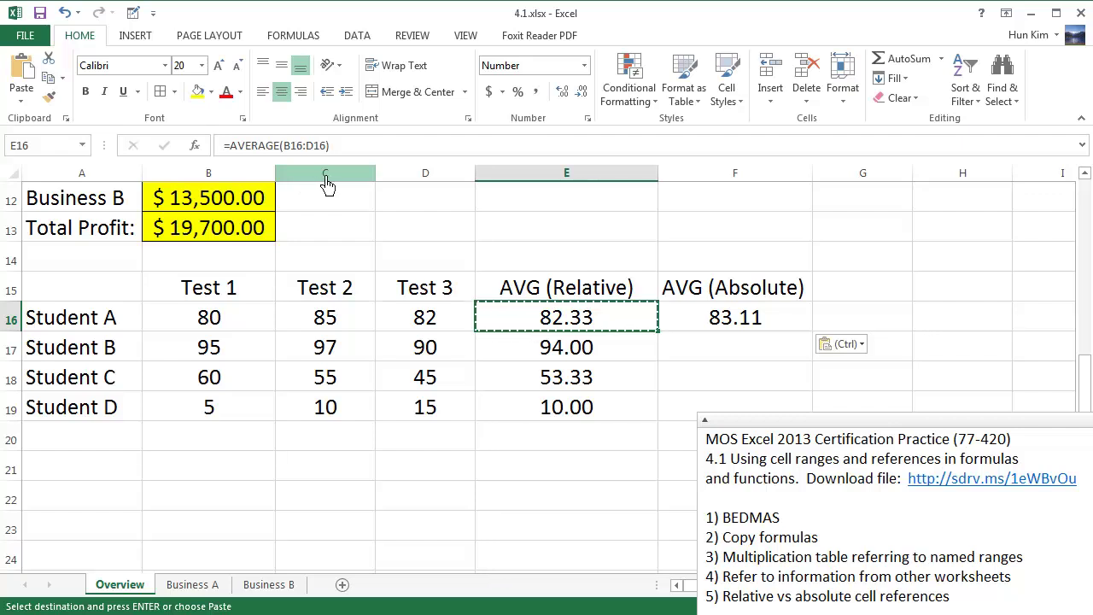
pyautogui.click(717, 329)
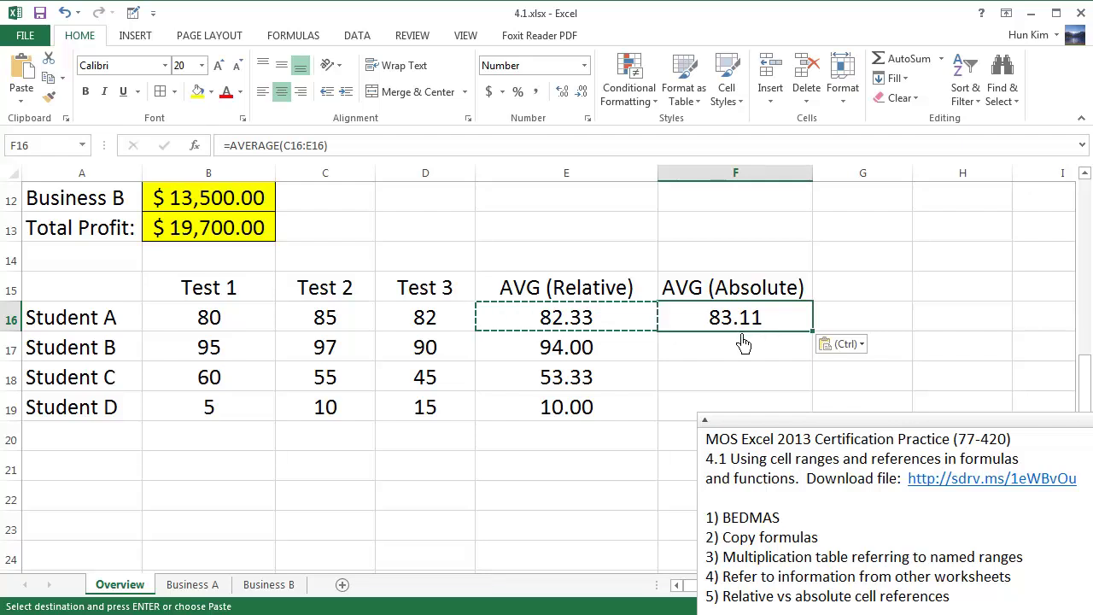
# Step: Enter =AVERAGE(B16:D16) in F16 for Student A's absolute average, showing 82.33
pyautogui.write('=average(')
pyautogui.moveTo(195, 316); pyautogui.dragTo(388, 320)
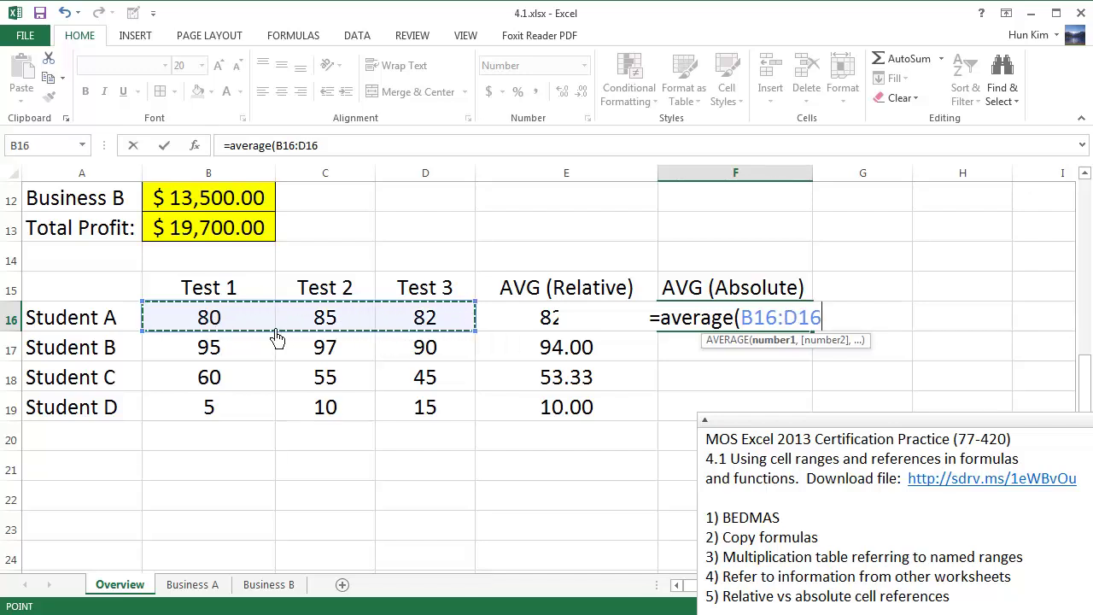
pyautogui.press('Return')
pyautogui.press('Up')
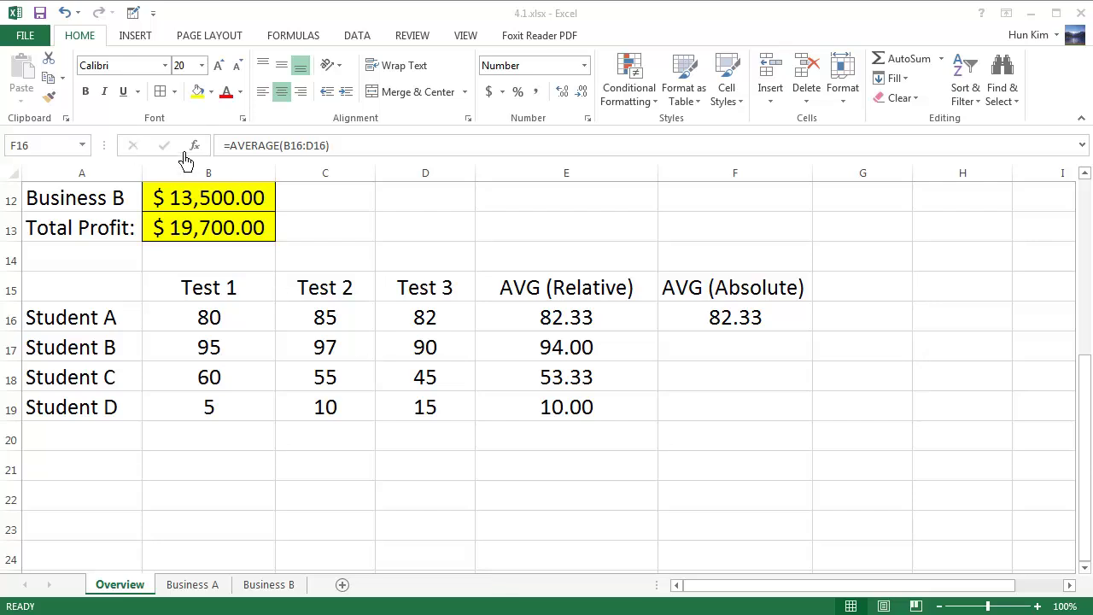
# Step: Fill F16's formula down to F19, giving 94.00, 53.33 and 10.00, and check Student B's copy
pyautogui.click(732, 318)
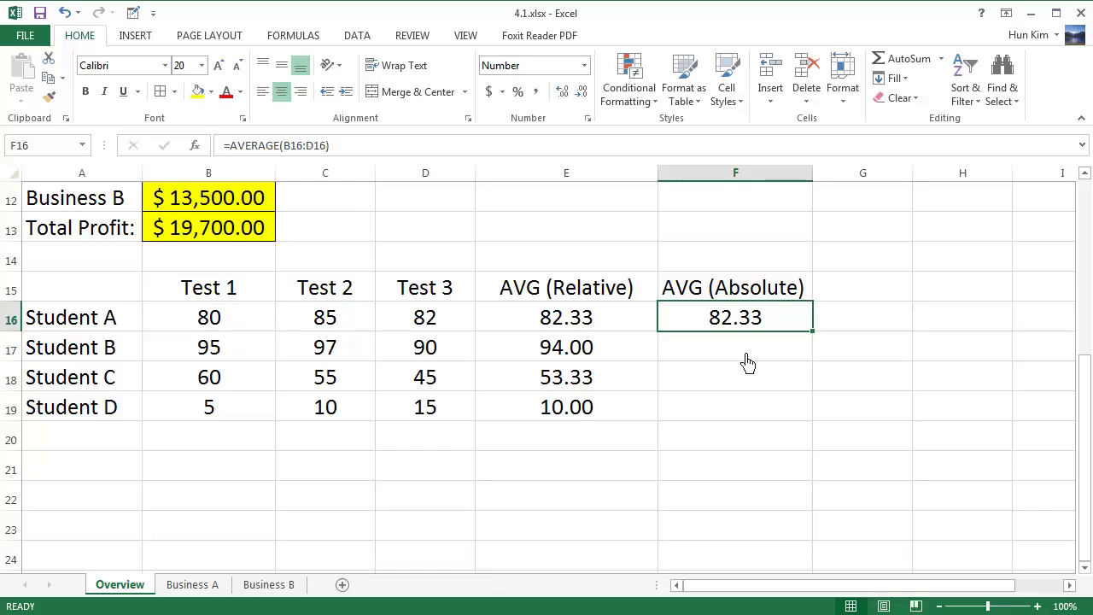
pyautogui.moveTo(813, 331); pyautogui.dragTo(821, 431)
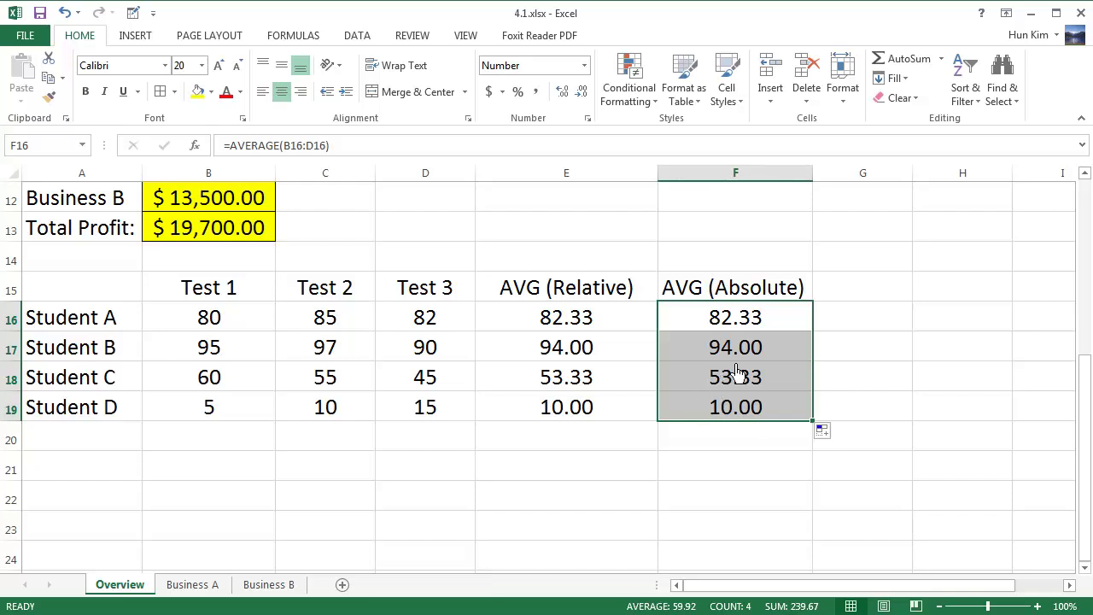
pyautogui.click(736, 355)
pyautogui.click(737, 325)
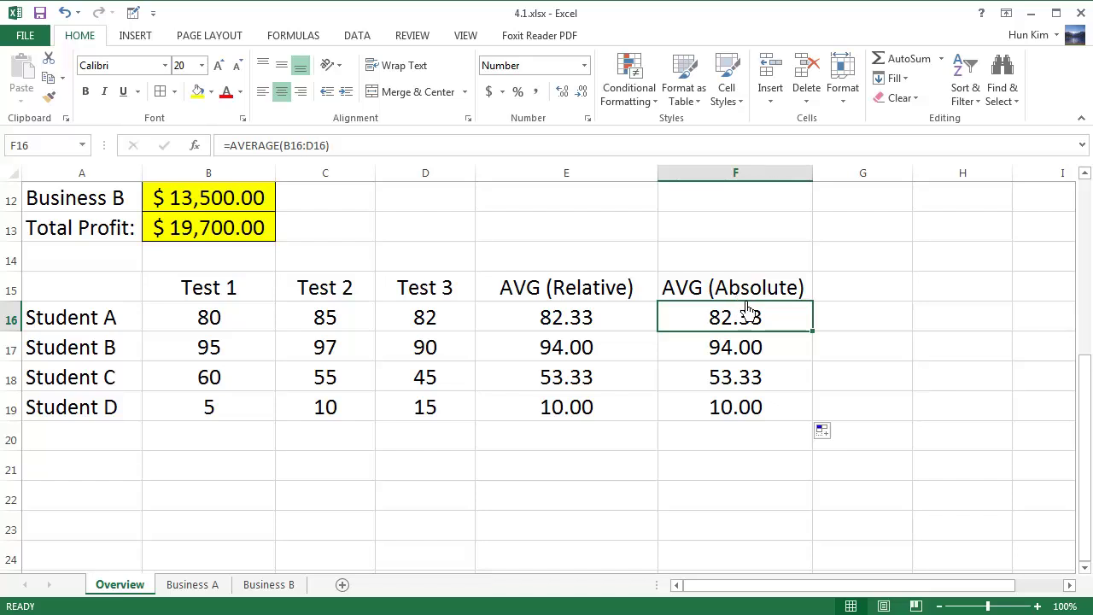
# Step: Change F16's formula to =AVERAGE($B$16:$D$16) in the formula bar, still showing 82.33
pyautogui.click(292, 154)
pyautogui.write('$B')
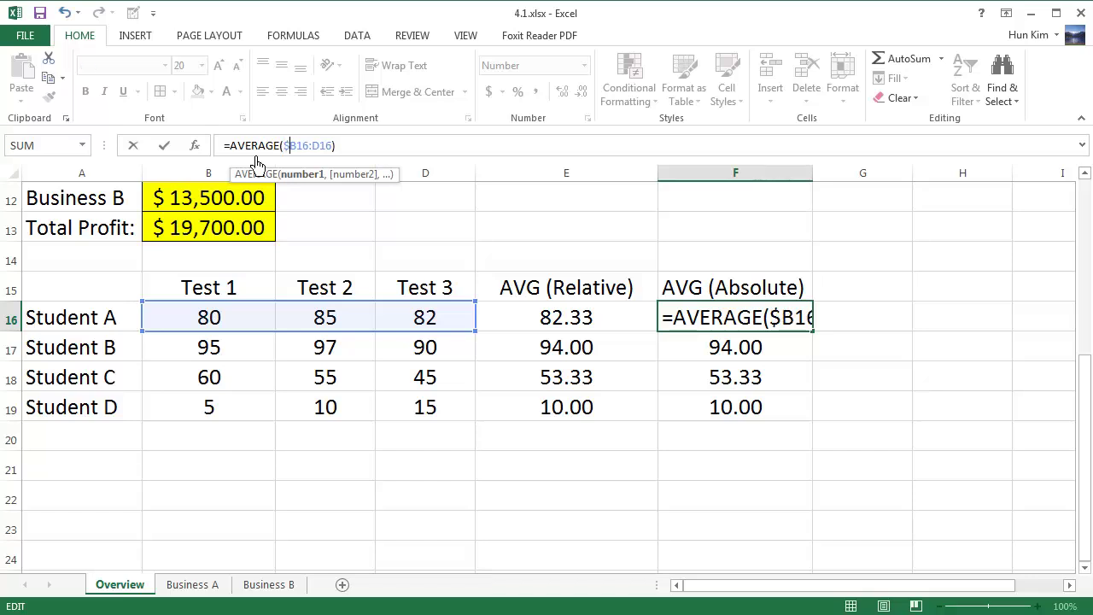
pyautogui.write('$')
pyautogui.write('$')
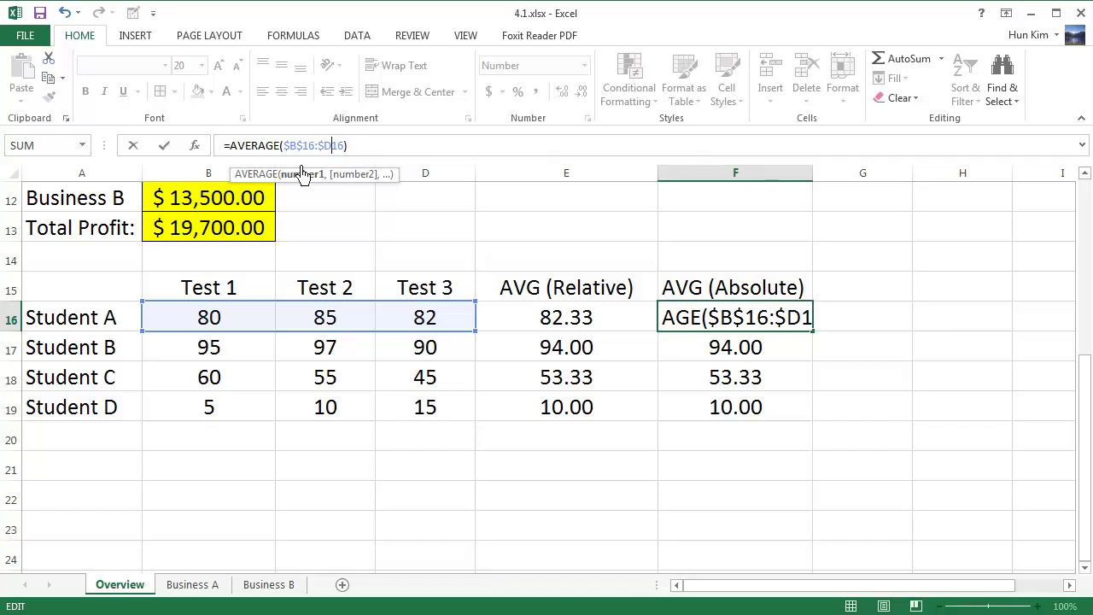
pyautogui.press('Right')
pyautogui.write('$')
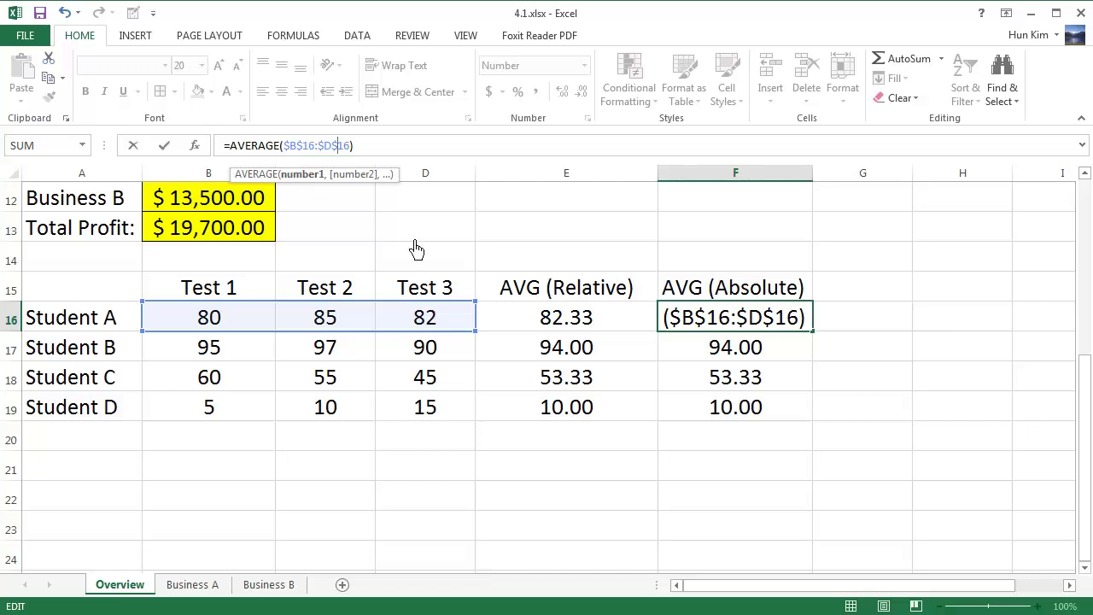
pyautogui.press('Return')
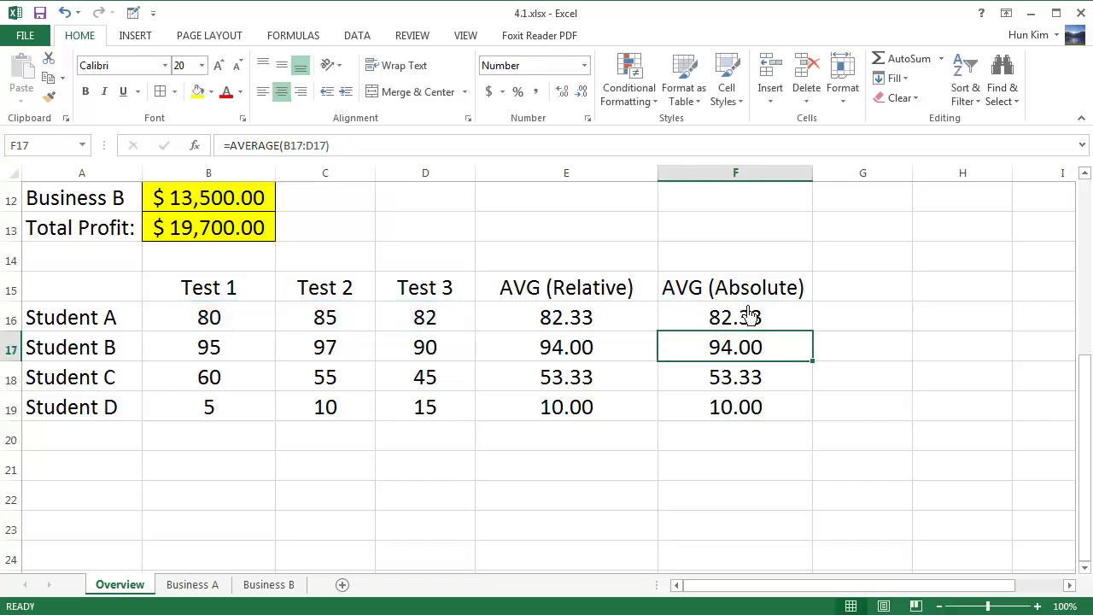
pyautogui.click(756, 325)
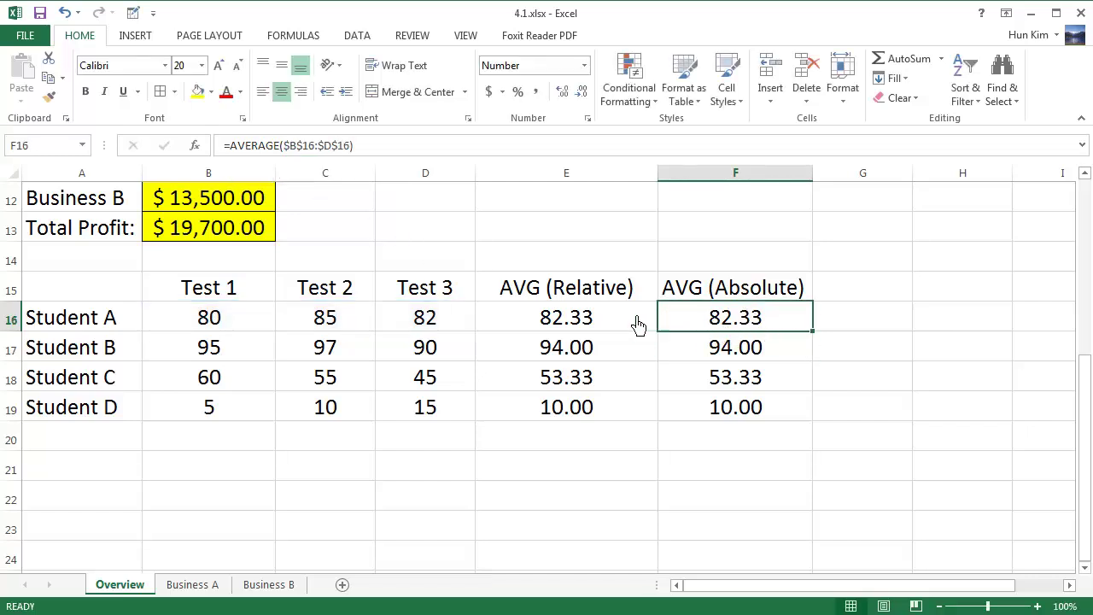
# Step: Highlight Student A's scores B16:D16 and compare them with F16's absolute formula
pyautogui.moveTo(224, 327); pyautogui.dragTo(412, 328)
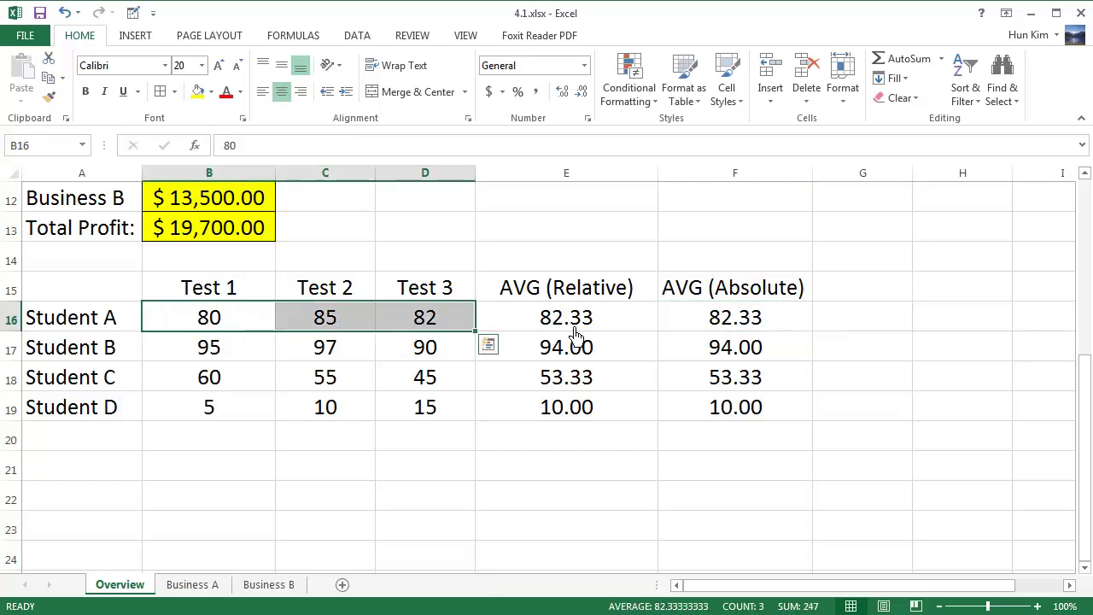
pyautogui.click(764, 323)
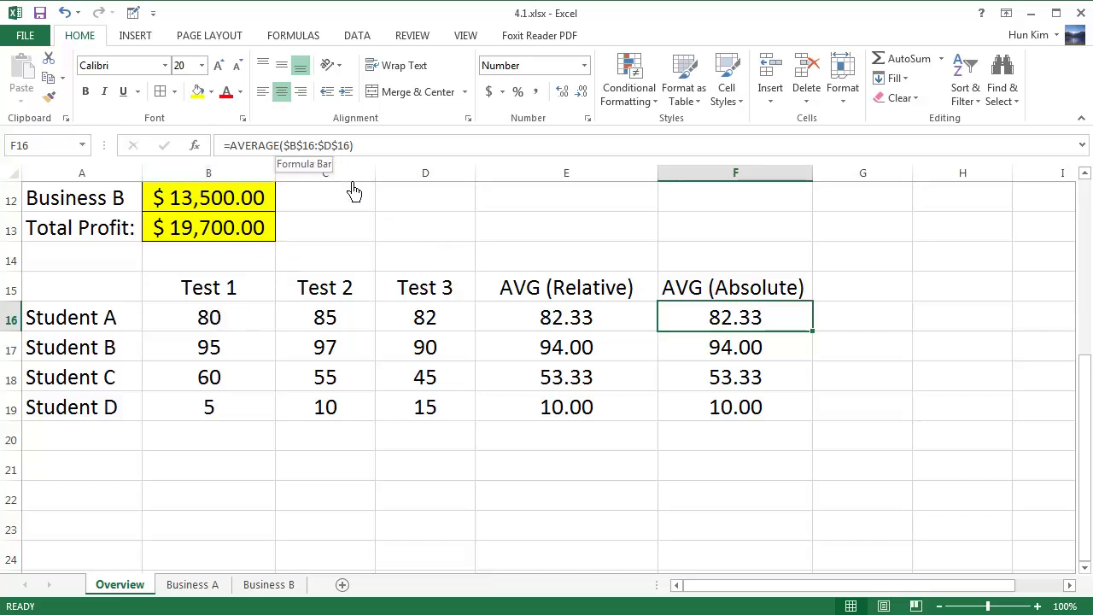
pyautogui.moveTo(224, 324); pyautogui.dragTo(424, 318)
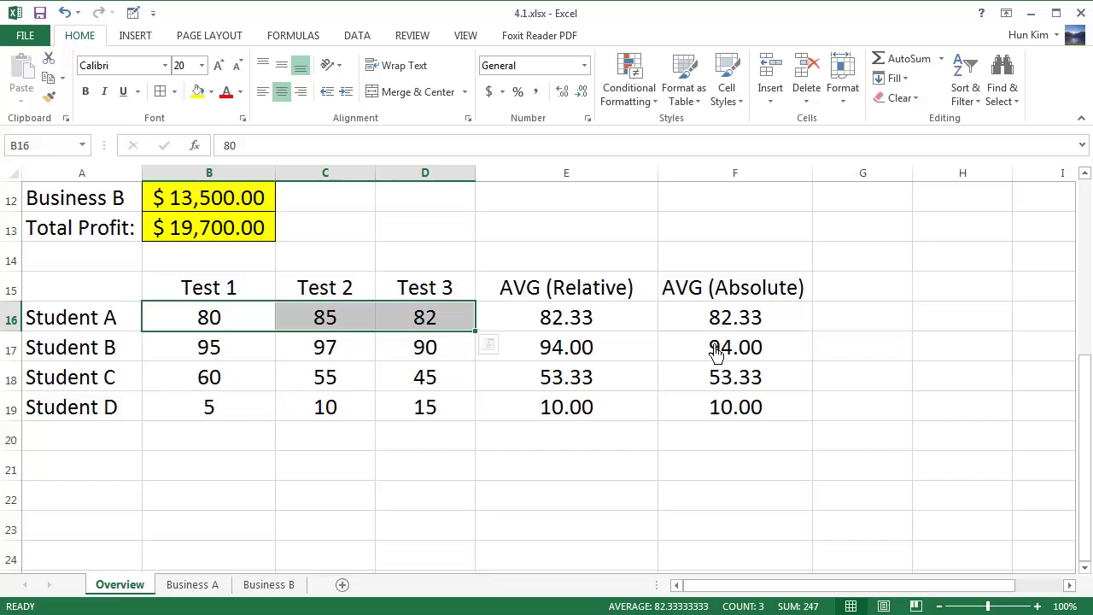
pyautogui.click(753, 325)
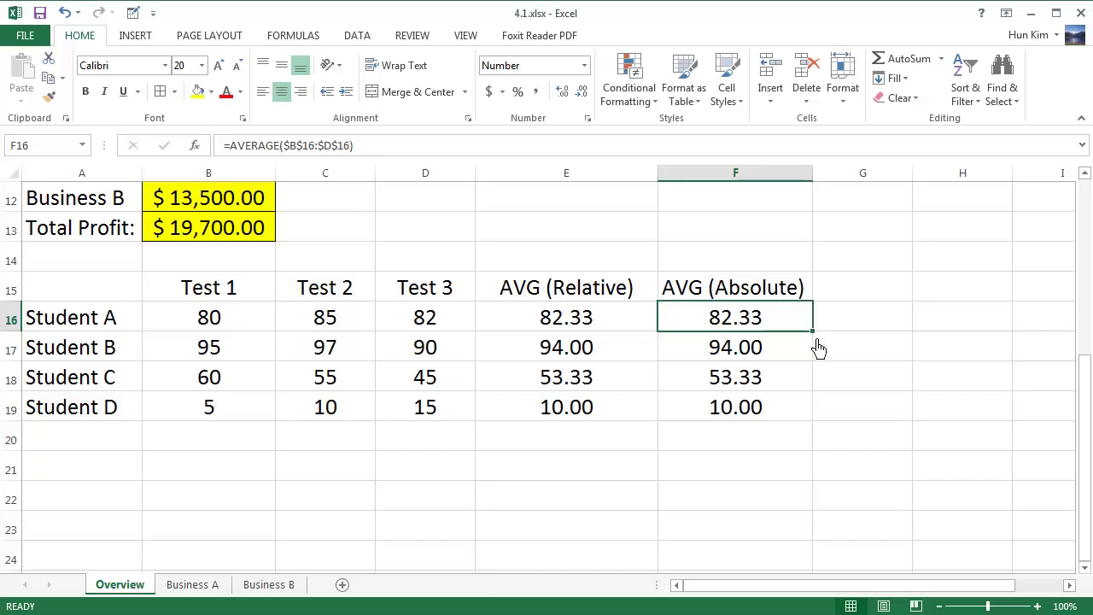
# Step: Fill F16's absolute formula down to F19 so every student shows 82.33, then review the copies
pyautogui.moveTo(813, 331); pyautogui.dragTo(822, 420)
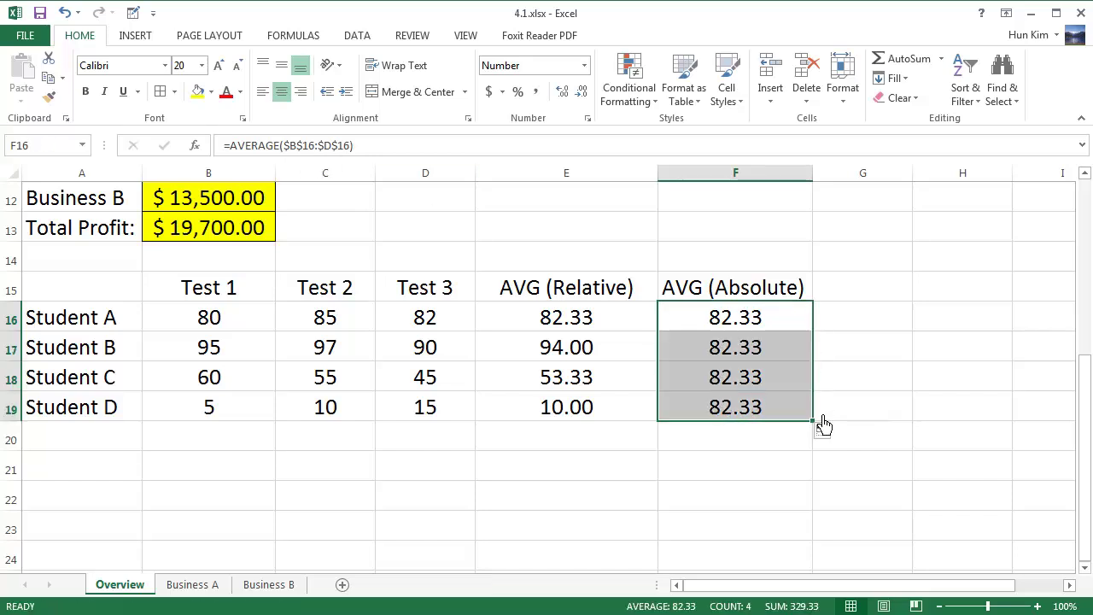
pyautogui.click(729, 354)
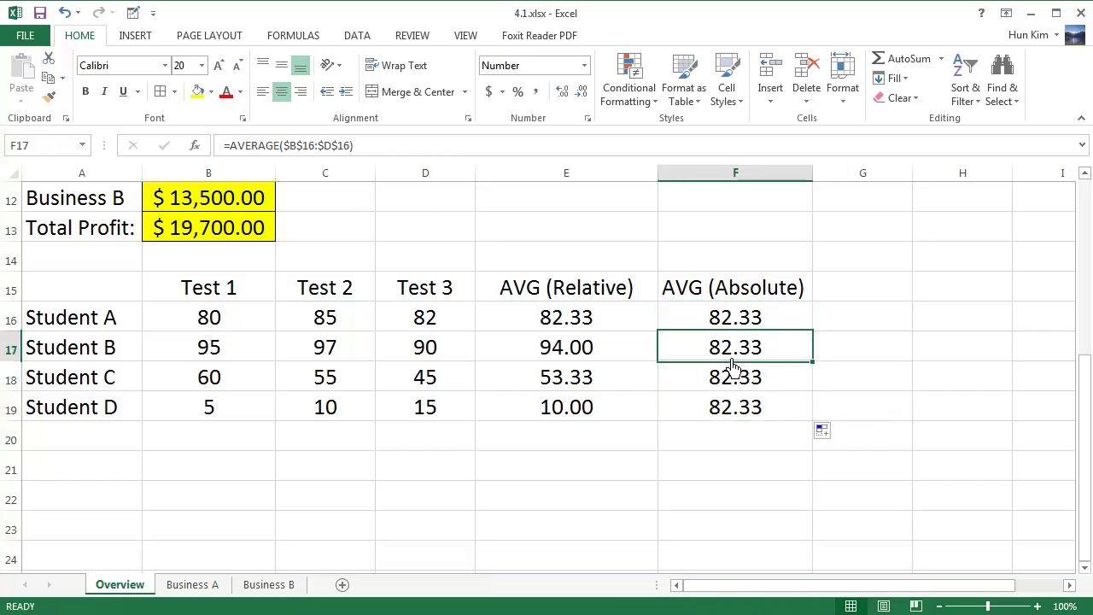
pyautogui.press('Up')
pyautogui.press('Down')
pyautogui.press('Down')
pyautogui.press('Down')
pyautogui.press('Up')
pyautogui.press('Up')
pyautogui.press('Up')
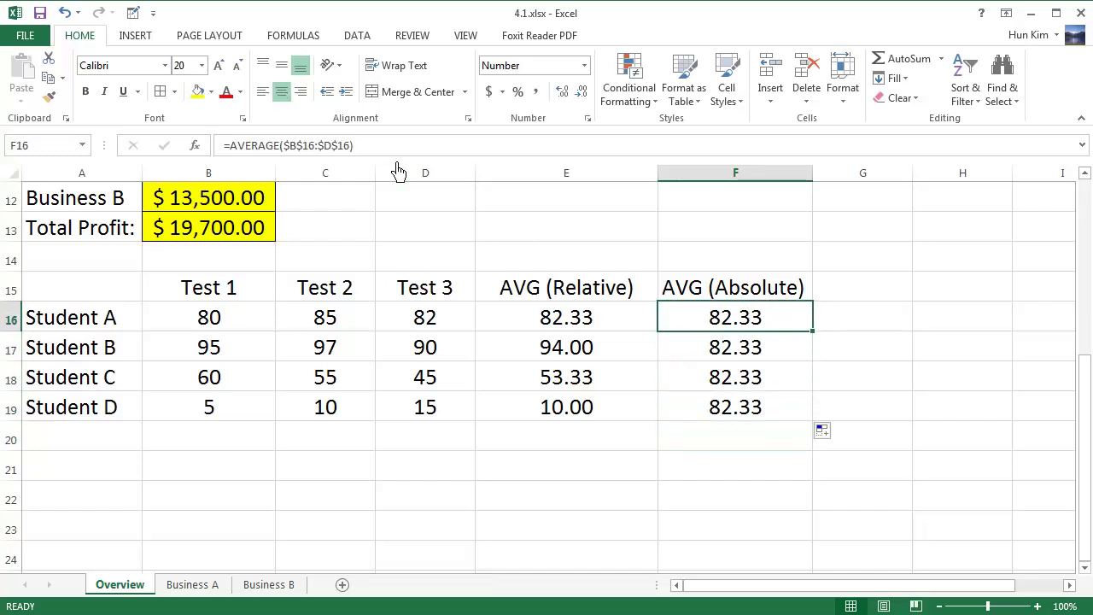